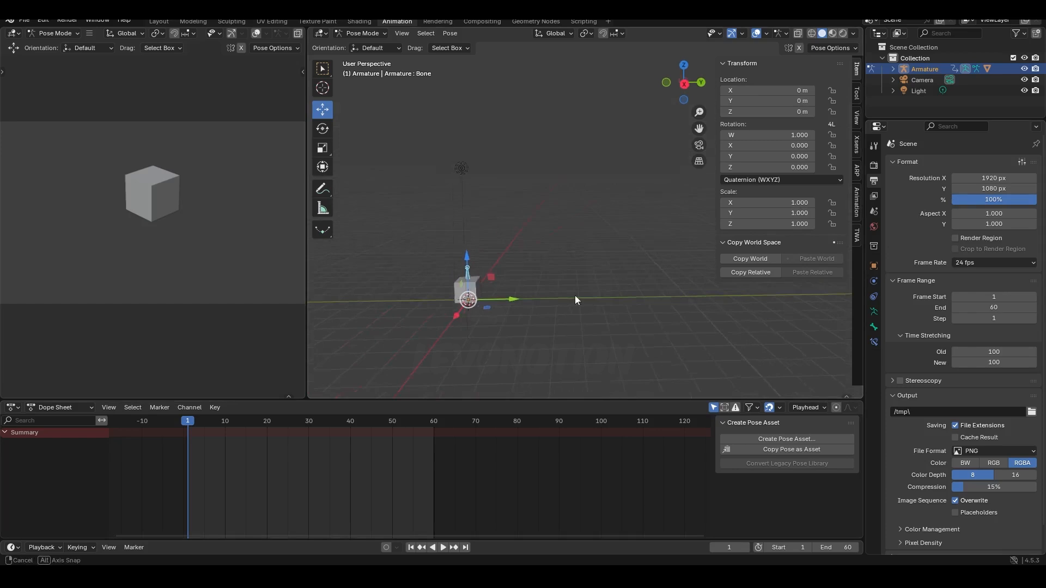
Keyframe the bone at frame 1 in its current pose and at frame 24 with its Z location set to -5 m.
middle_click_drag(558, 277, 558, 250)
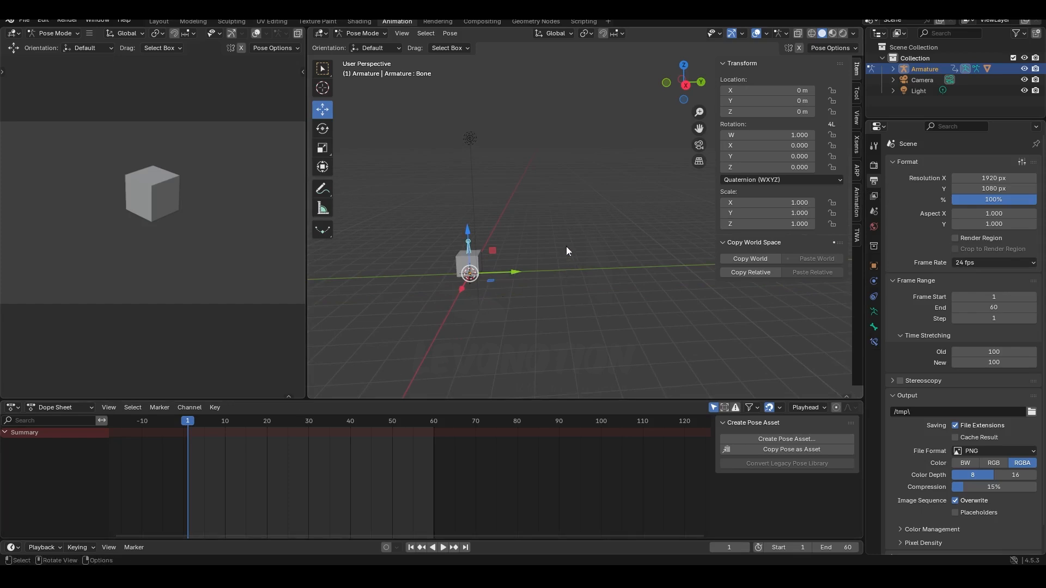
key("i")
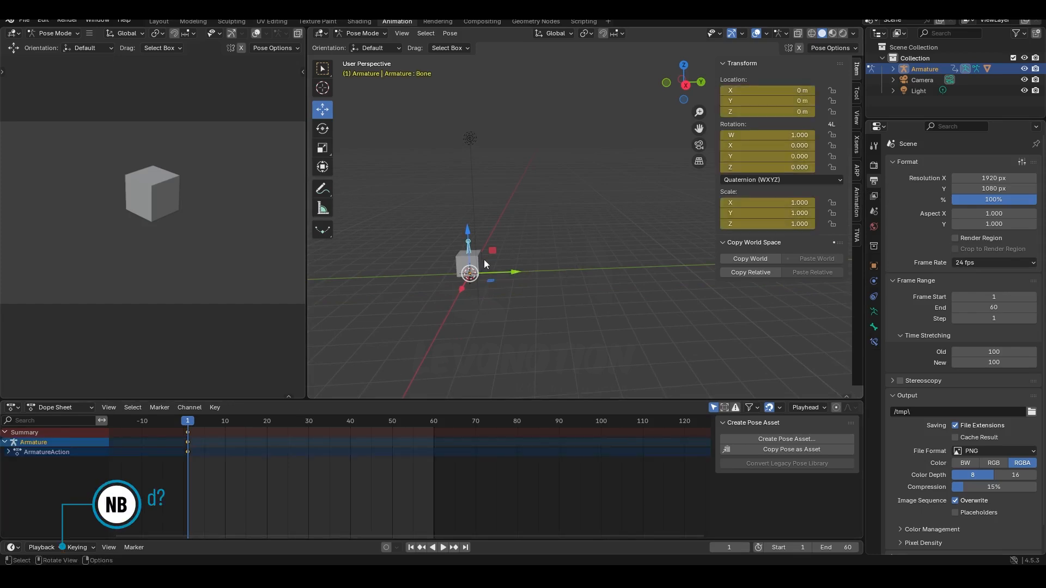
left_click_drag(188, 425, 284, 430)
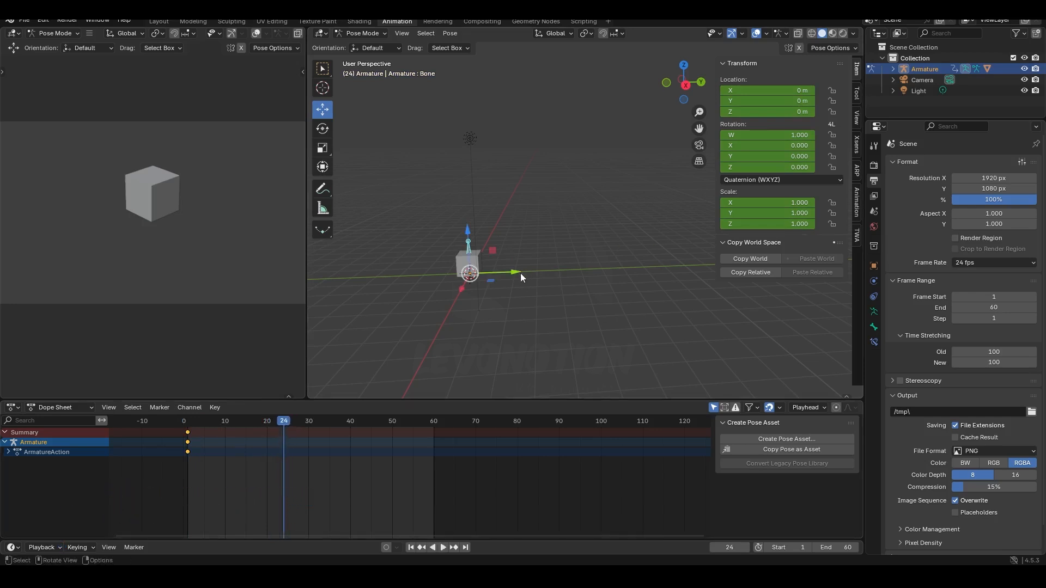
left_click_drag(517, 273, 587, 270)
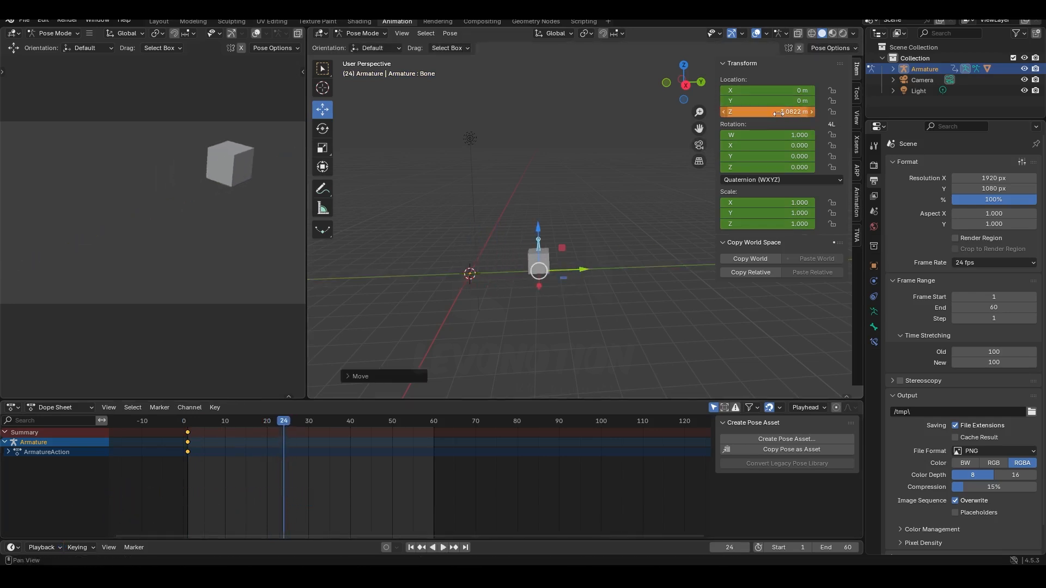
left_click(779, 112)
type("-")
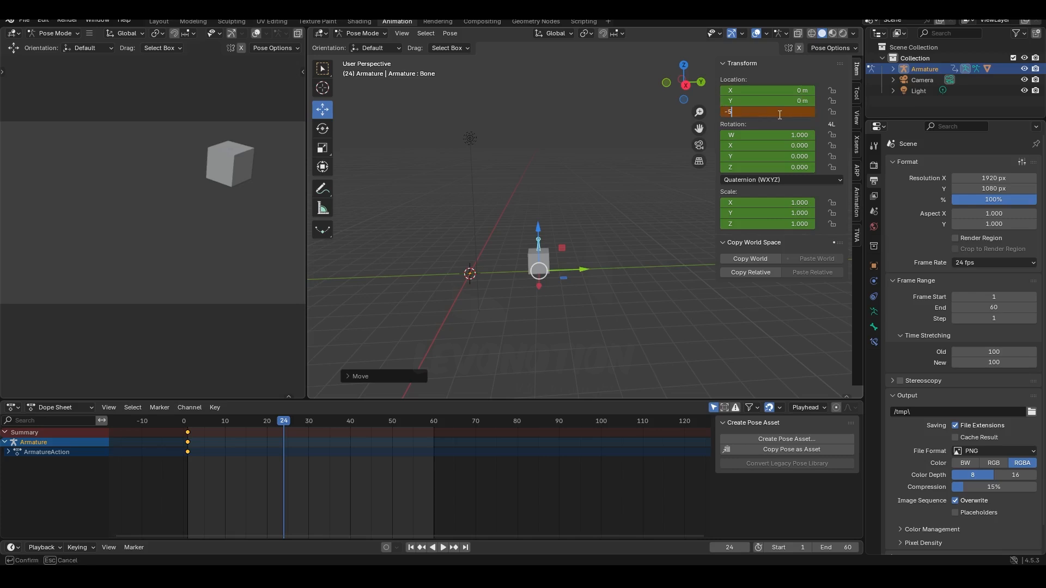
type("5")
key("Return")
key("i")
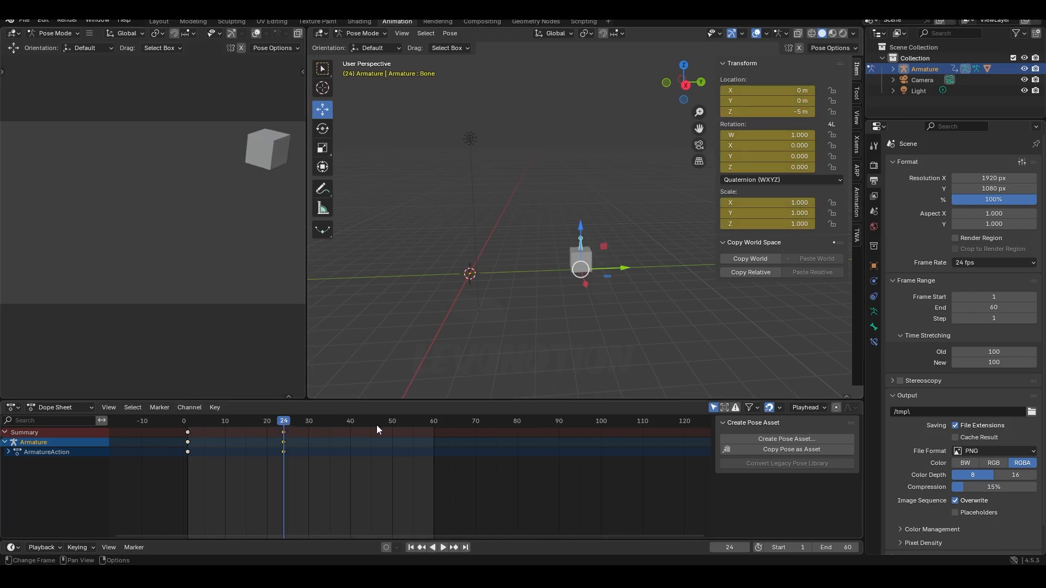
Set the scene's end frame to 24.
left_click(841, 549)
type("2")
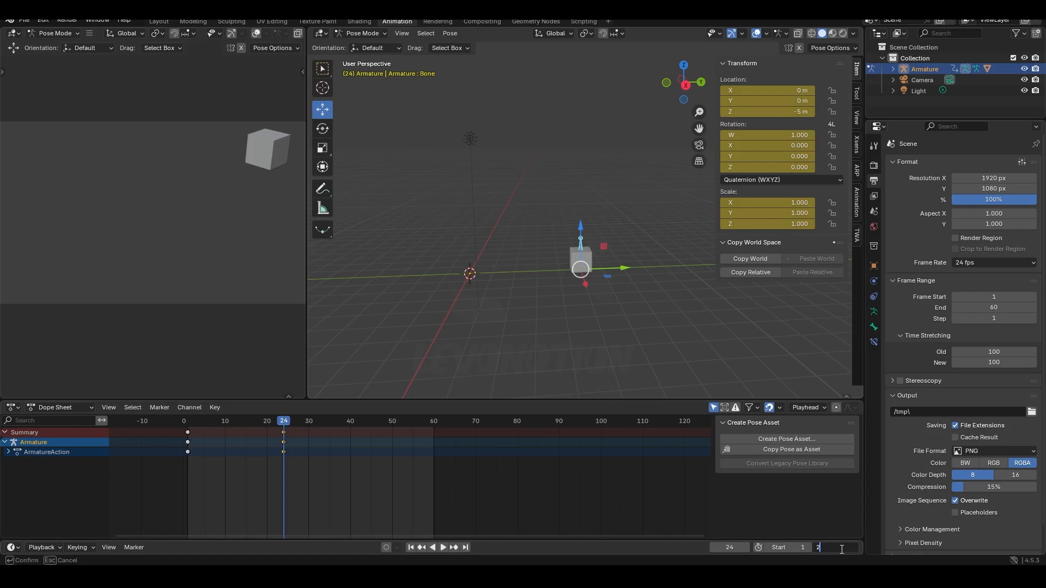
type("4")
key("Return")
Play the cube animation at 24 fps, replay it from frame 1, and return to the first frame.
key("space")
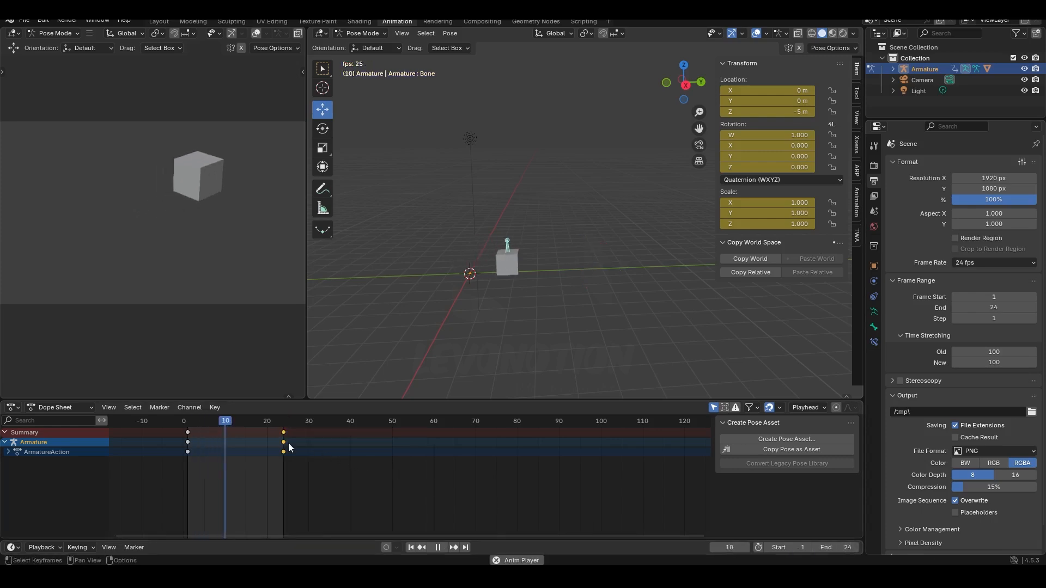
left_click(289, 443)
key("space")
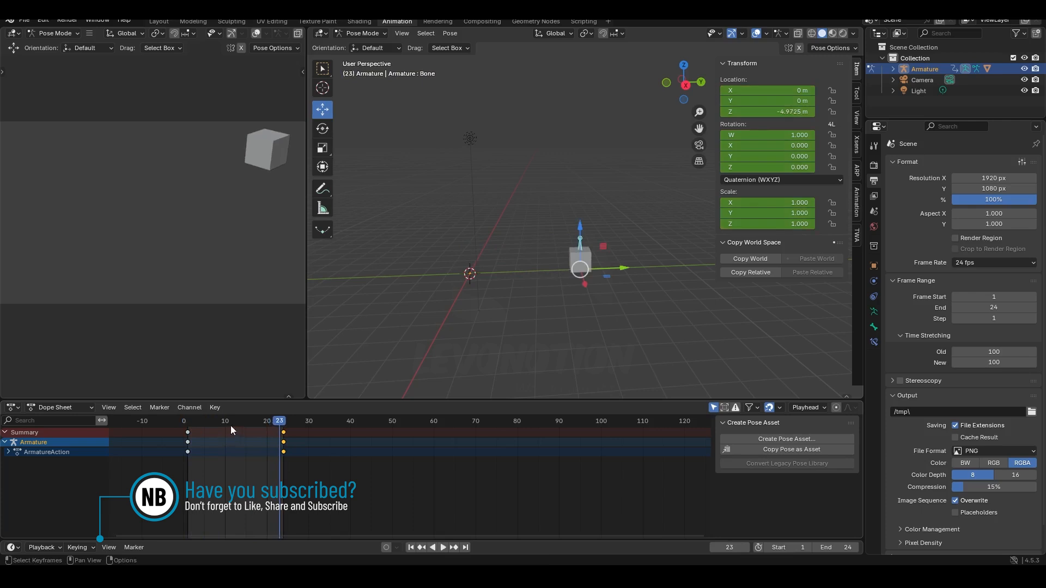
left_click(188, 422)
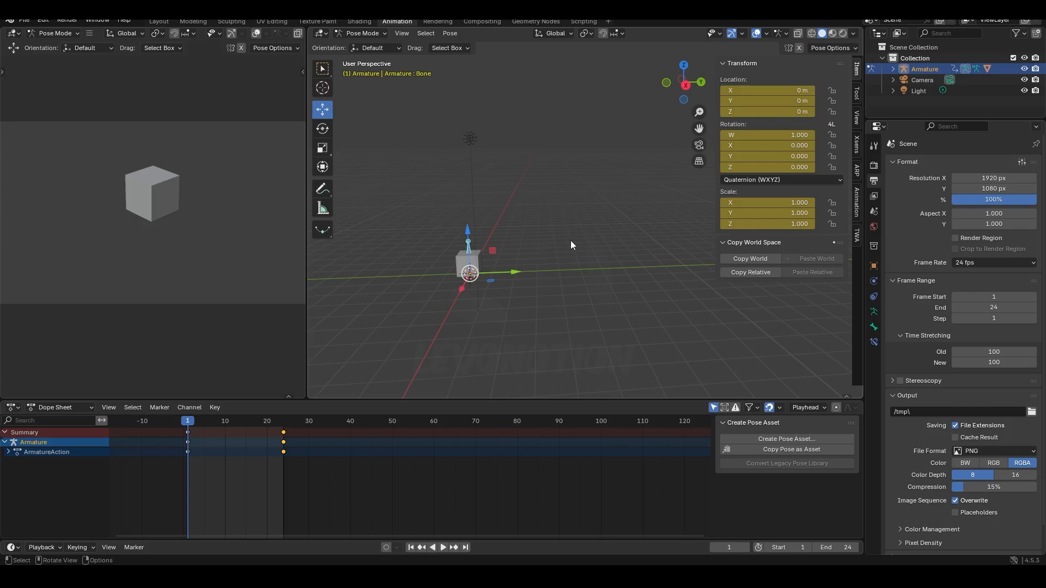
key("space")
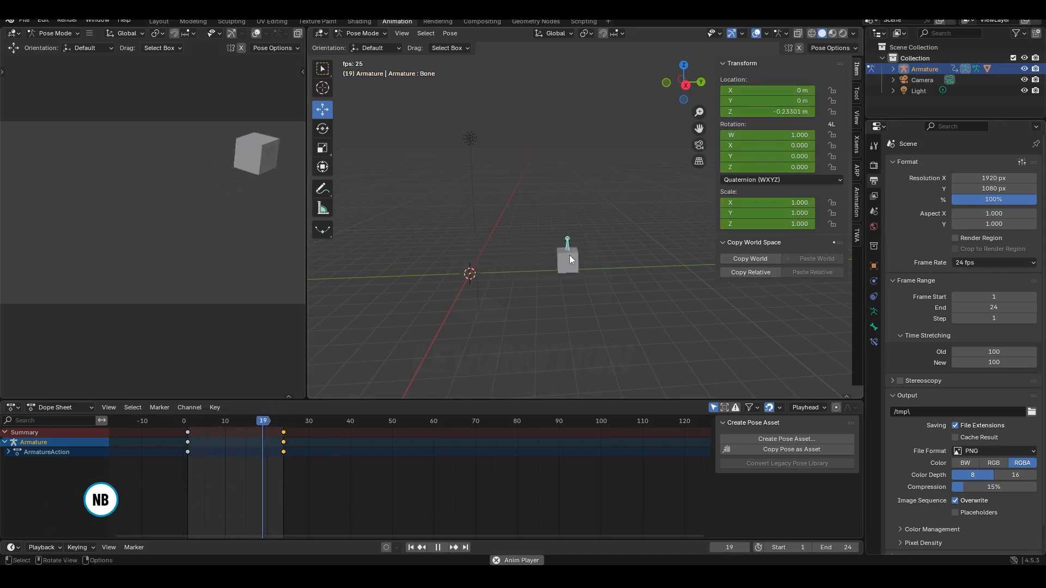
key("space")
left_click(409, 548)
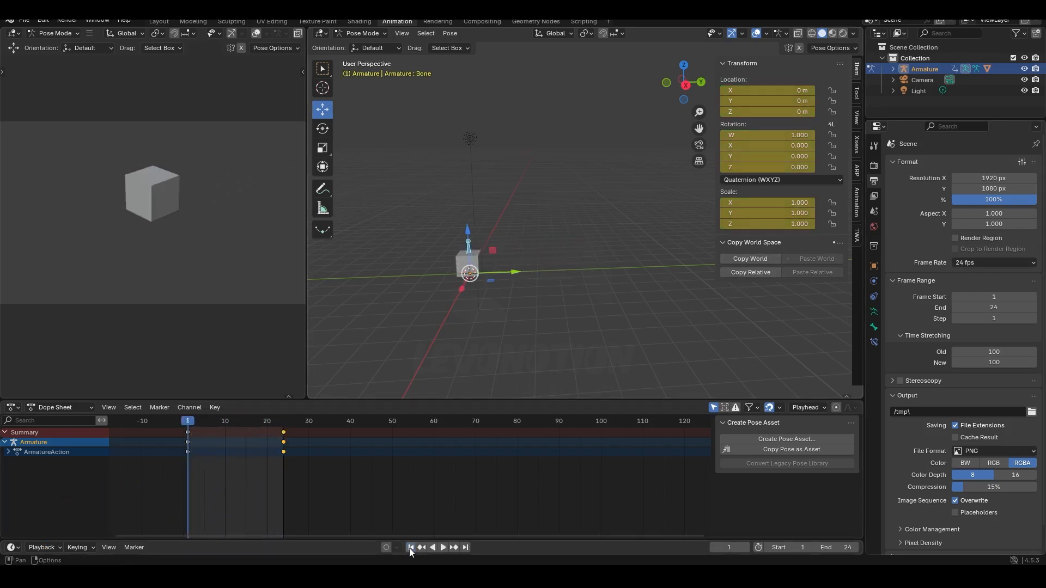
Change the scene's frame rate to 60 fps and preview the animation at that rate, returning to the first frame.
left_click(966, 263)
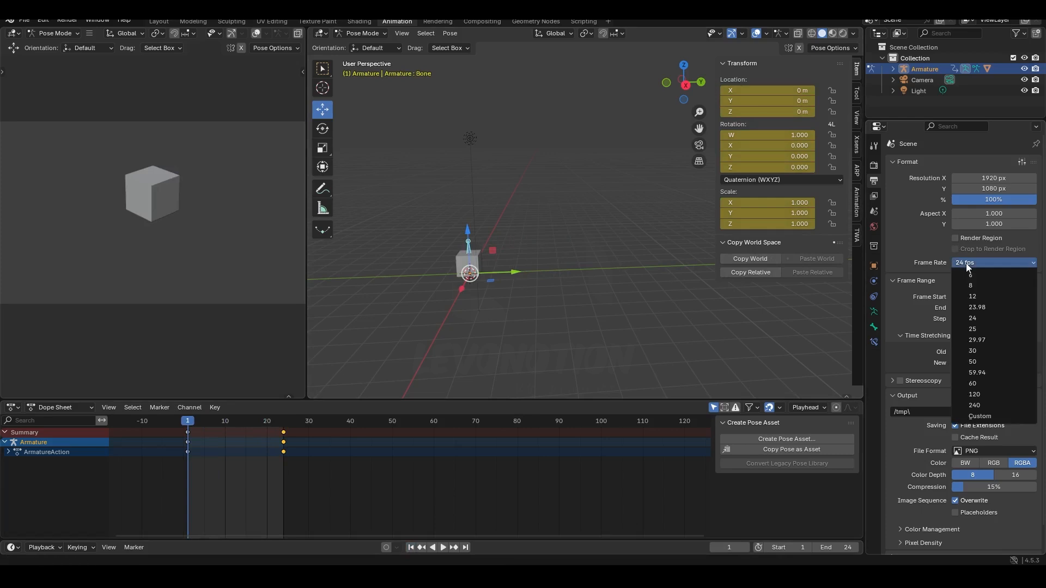
left_click(975, 383)
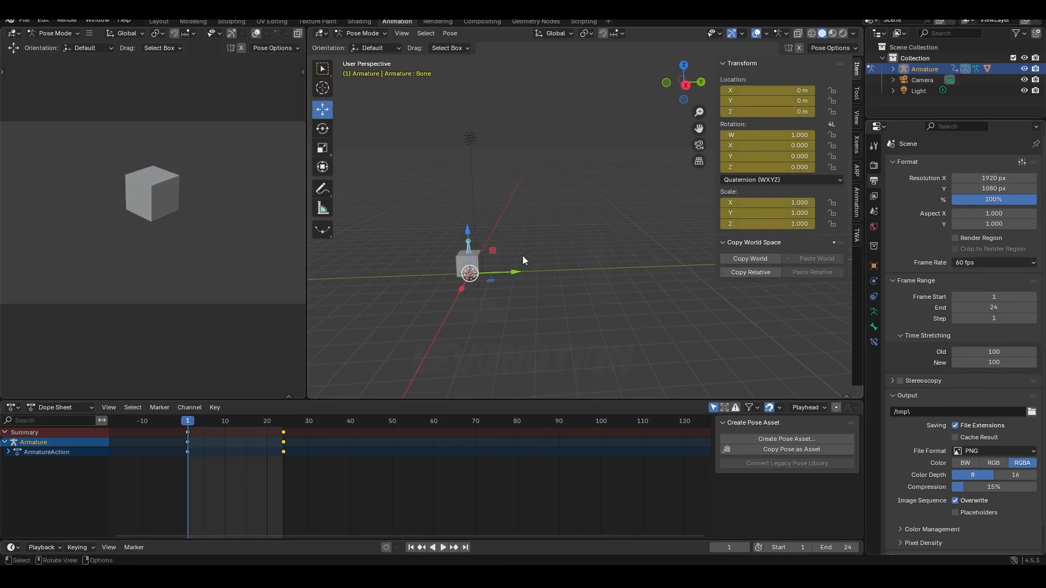
key("space")
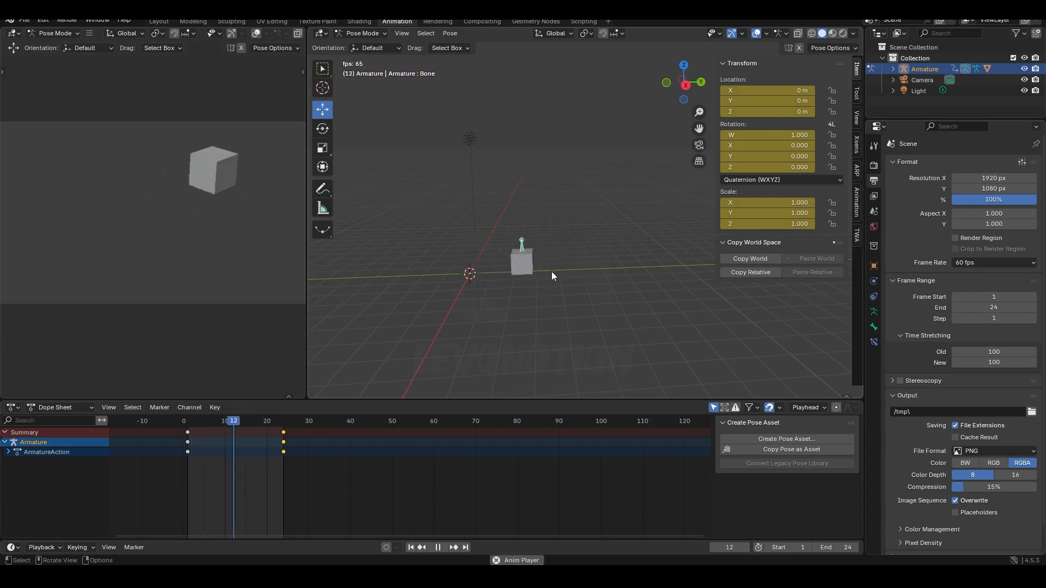
key("space")
left_click(411, 547)
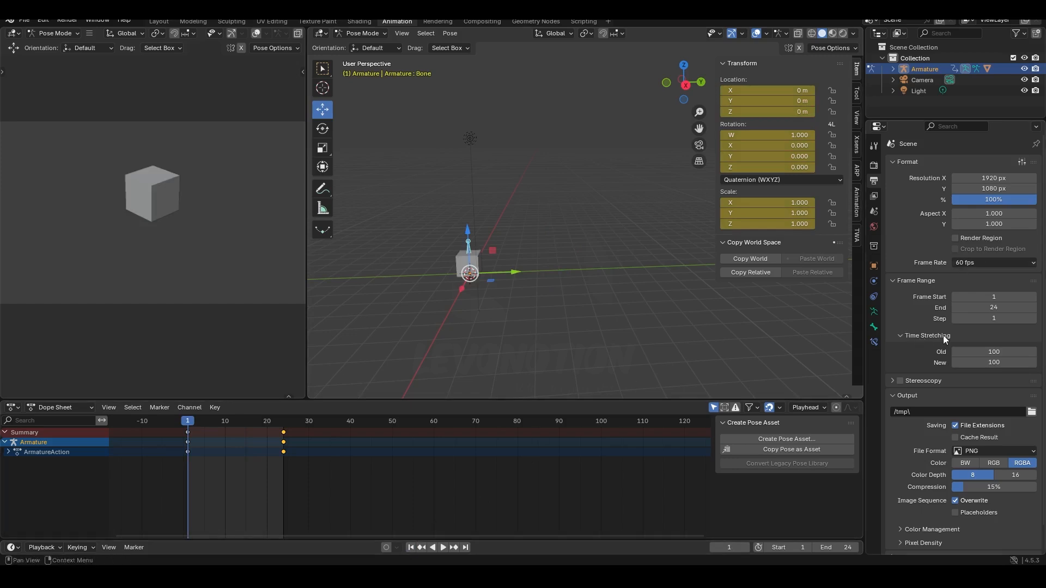
Set the time stretching values to Old 24 and New 60 and preview the stretched animation.
left_click(977, 355)
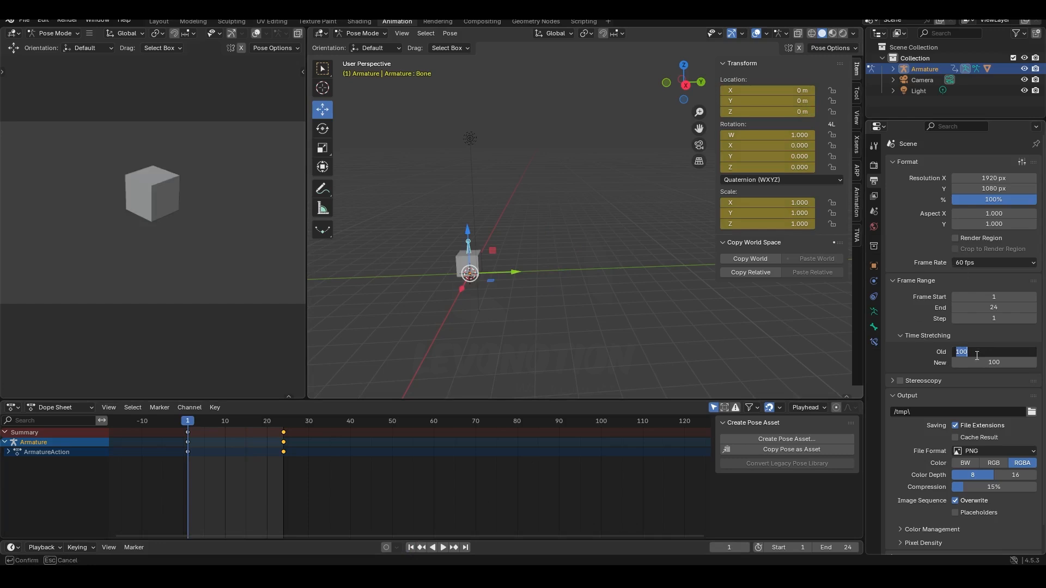
type("24")
key("Return")
left_click(989, 362)
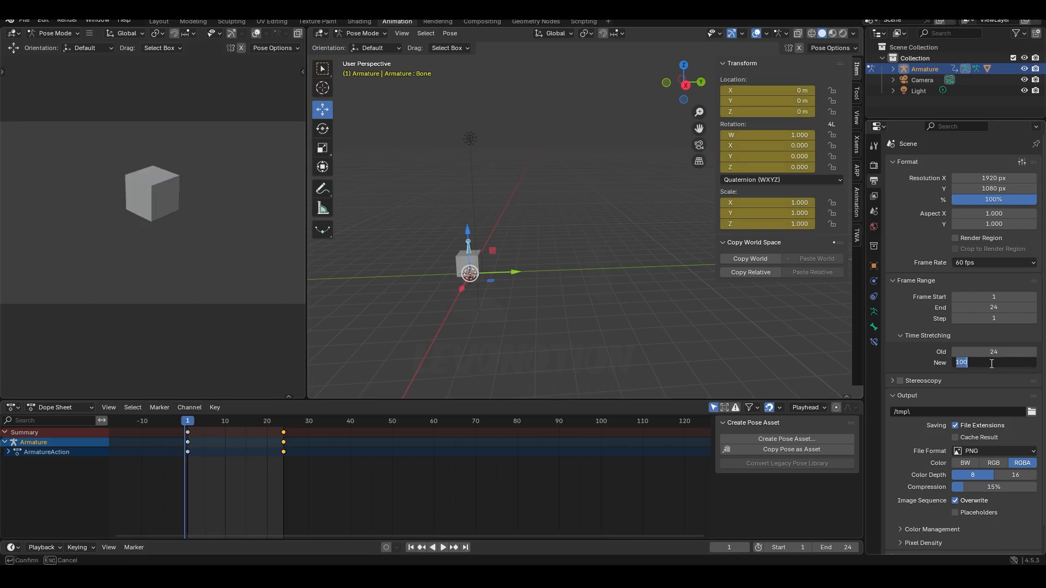
type("60")
key("Return")
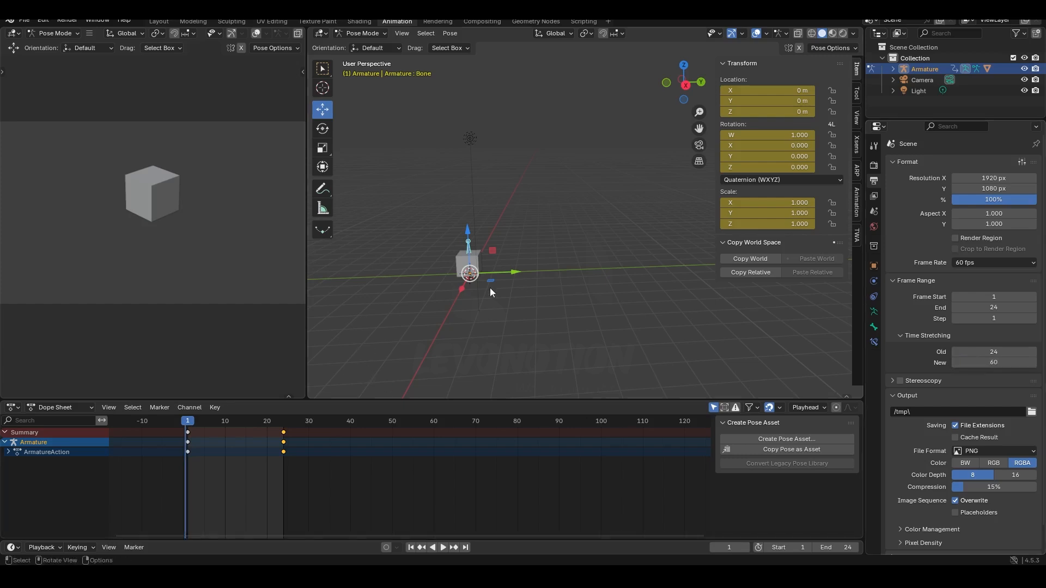
key("space")
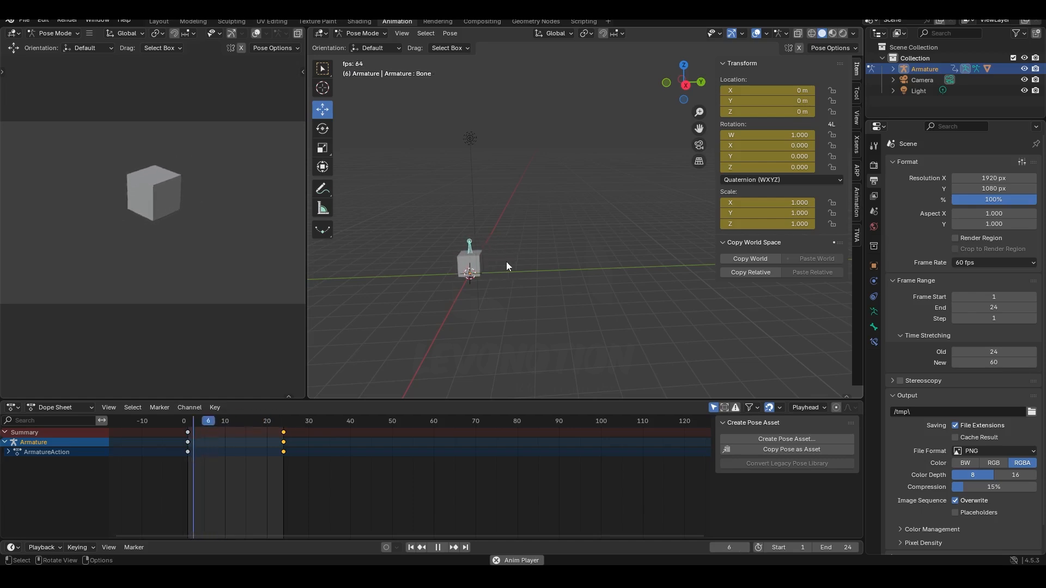
key("Escape")
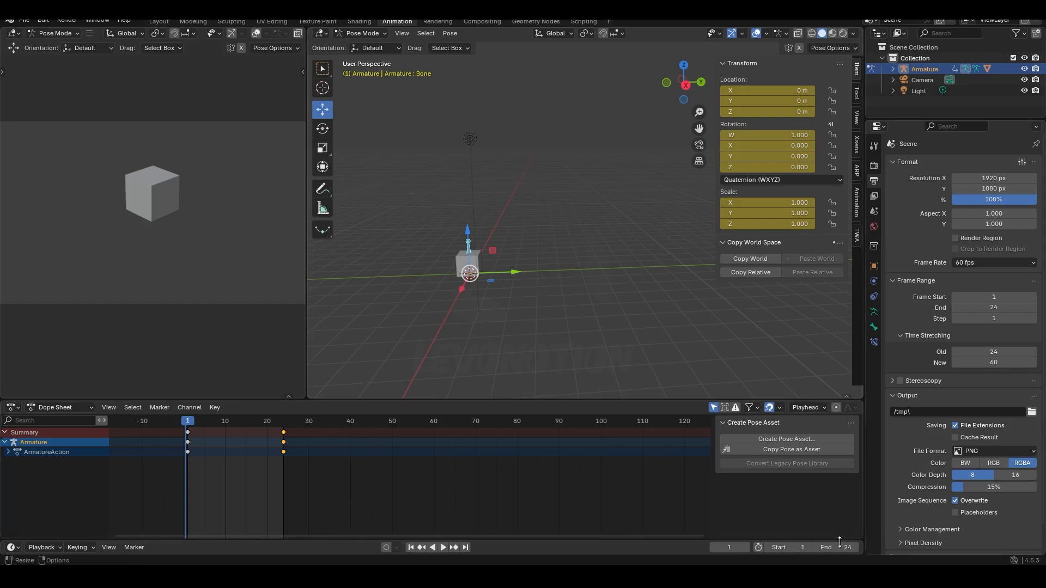
Extend the end frame to 80 and scrub the timeline from frame 1 through frame 30 to frame 60.
left_click_drag(834, 547, 925, 547)
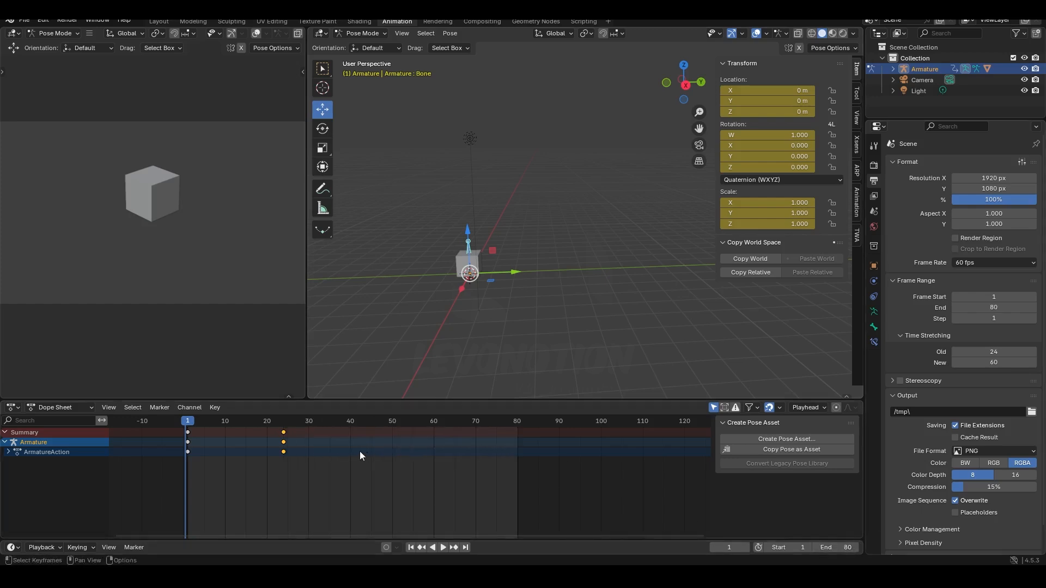
left_click_drag(190, 429, 309, 424)
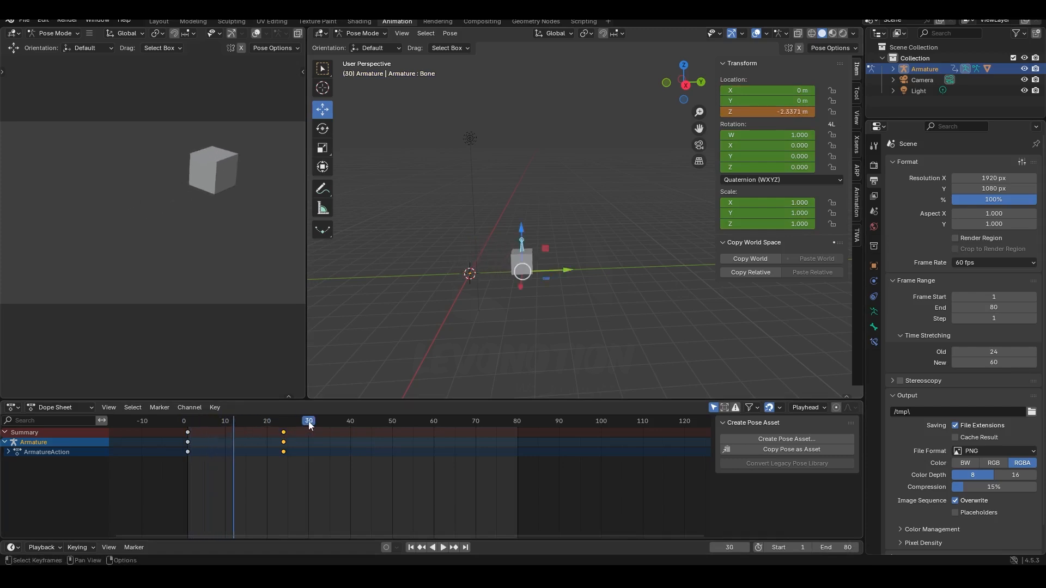
left_click_drag(309, 420, 434, 433)
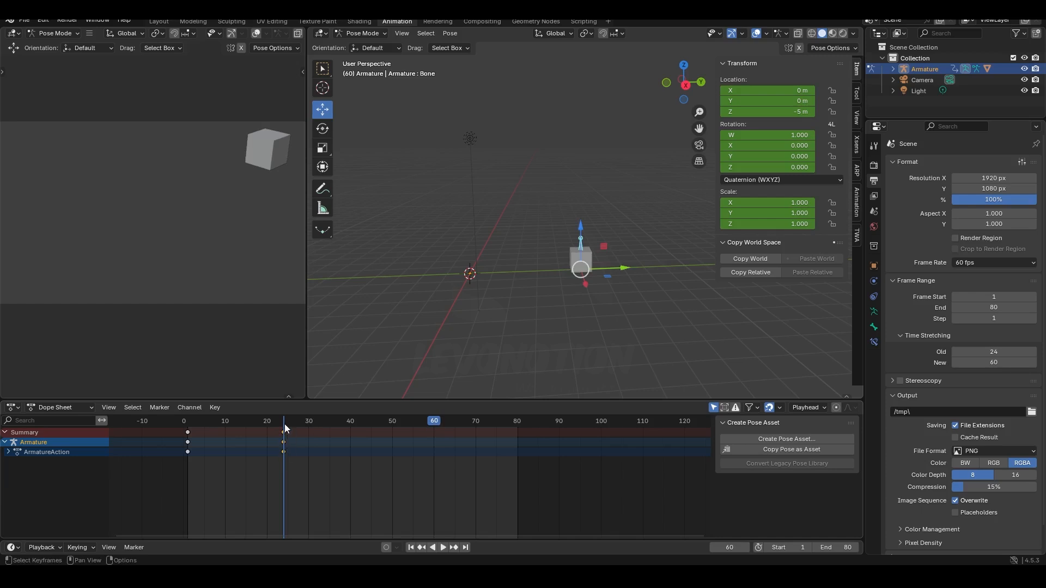
Set the scene's end frame to 60.
left_click(840, 547)
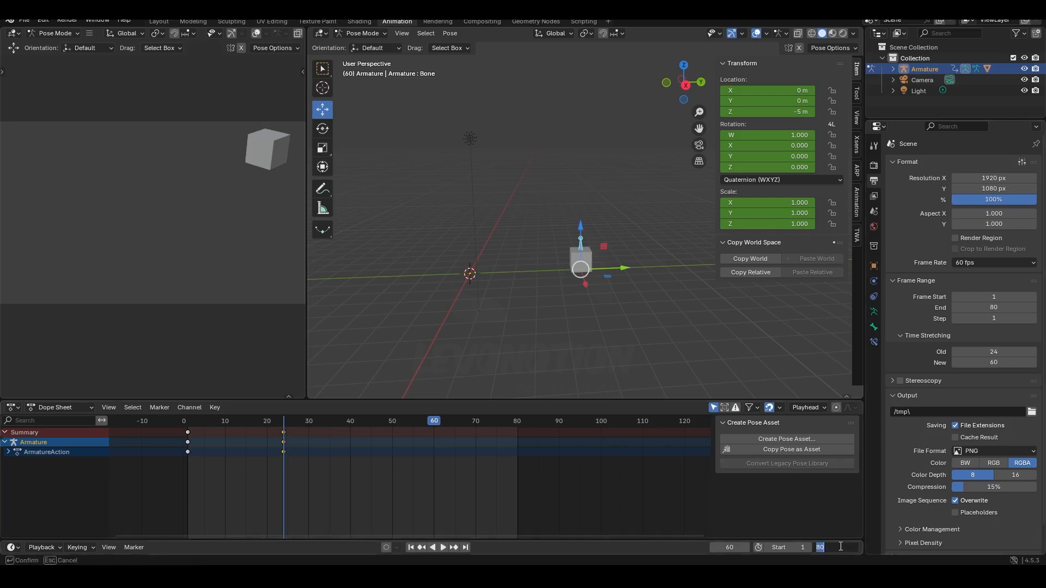
type("60")
key("Return")
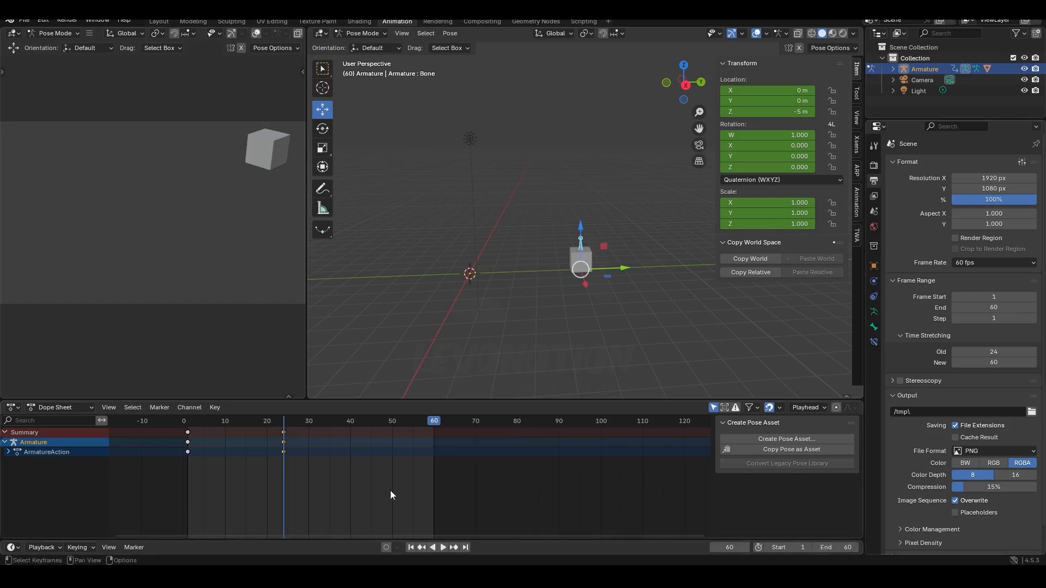
Play the time-stretched cube animation from the first frame and return to frame 1.
left_click(410, 548)
key("space")
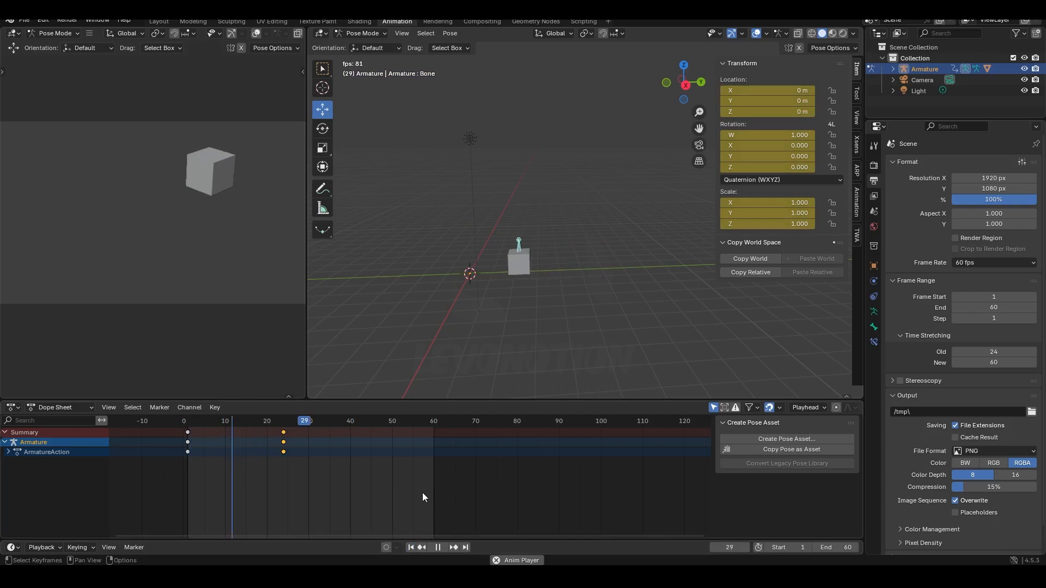
key("space")
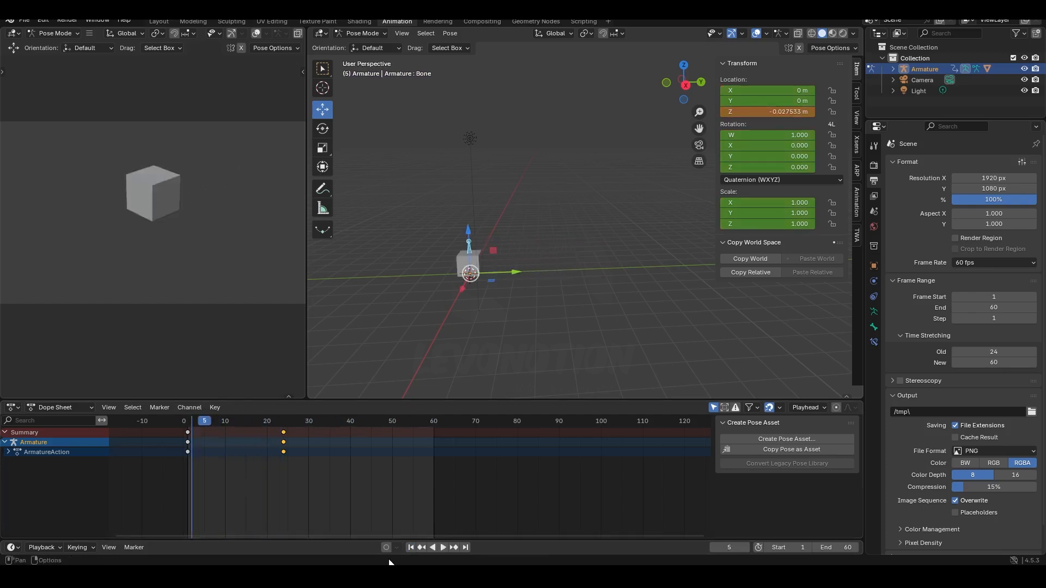
left_click(411, 548)
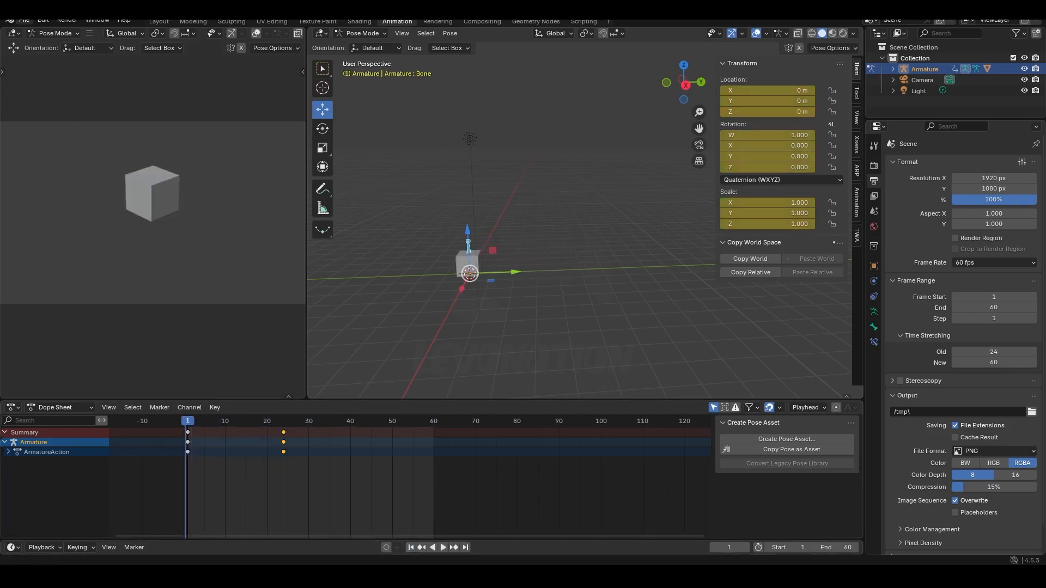
Open the recent file Fight Shot 6.blend.
left_click(24, 20)
mouse_move(79, 52)
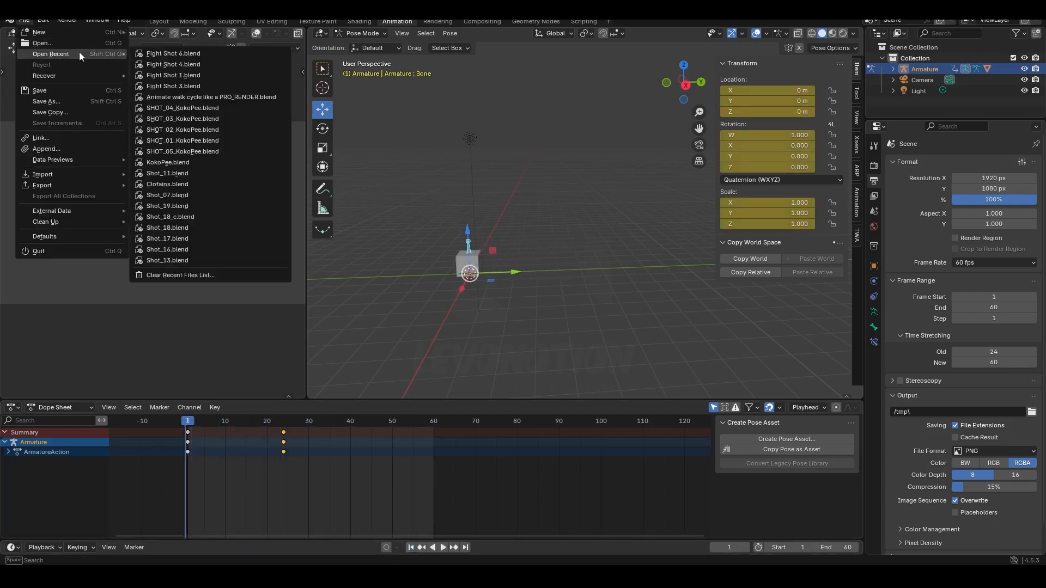
left_click(171, 54)
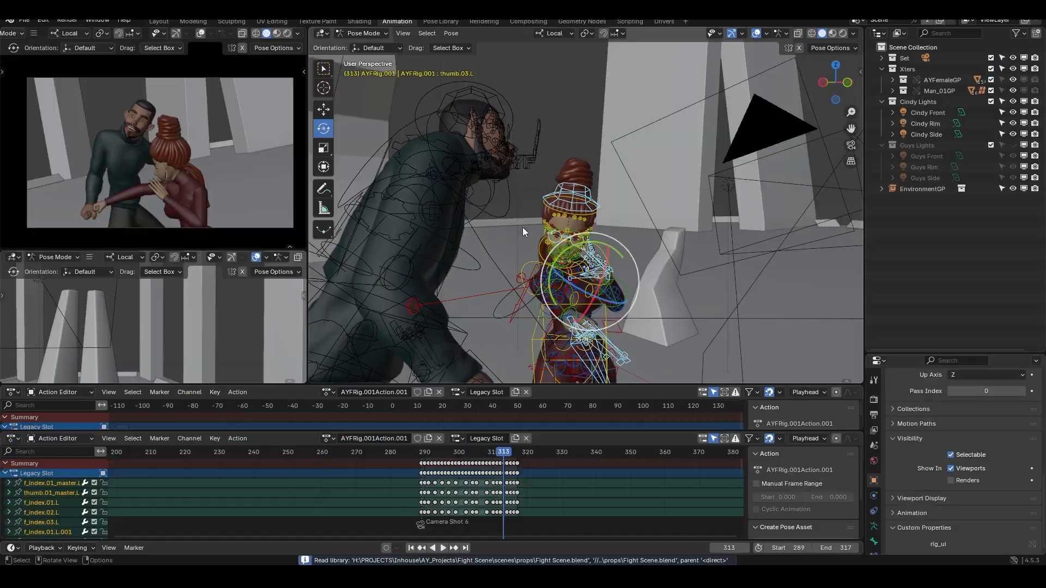
Play the fight shot from near its first frame and examine the two characters' motion from the side.
left_click(418, 451)
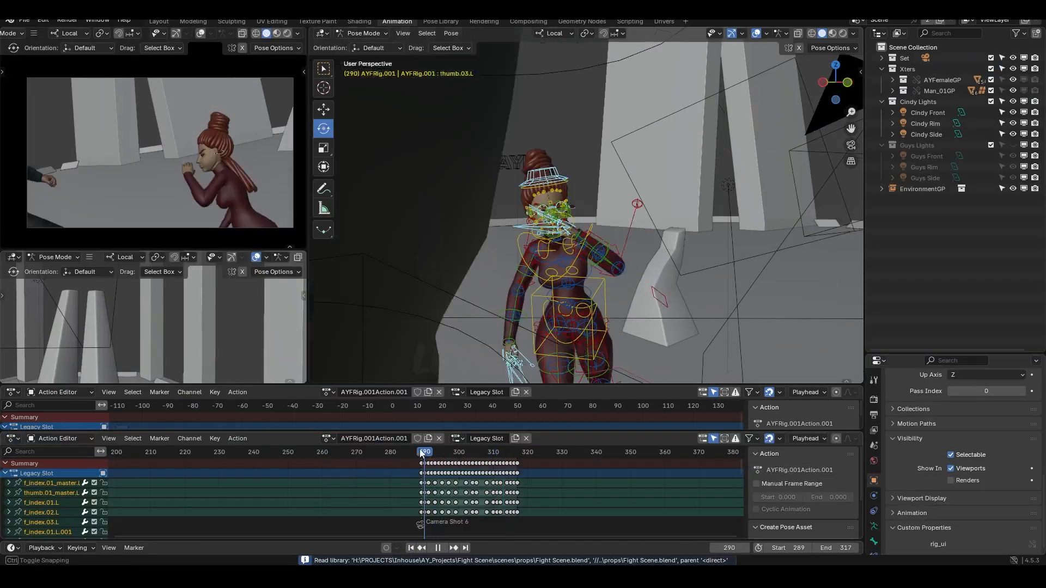
middle_click_drag(594, 260, 532, 297)
key("space")
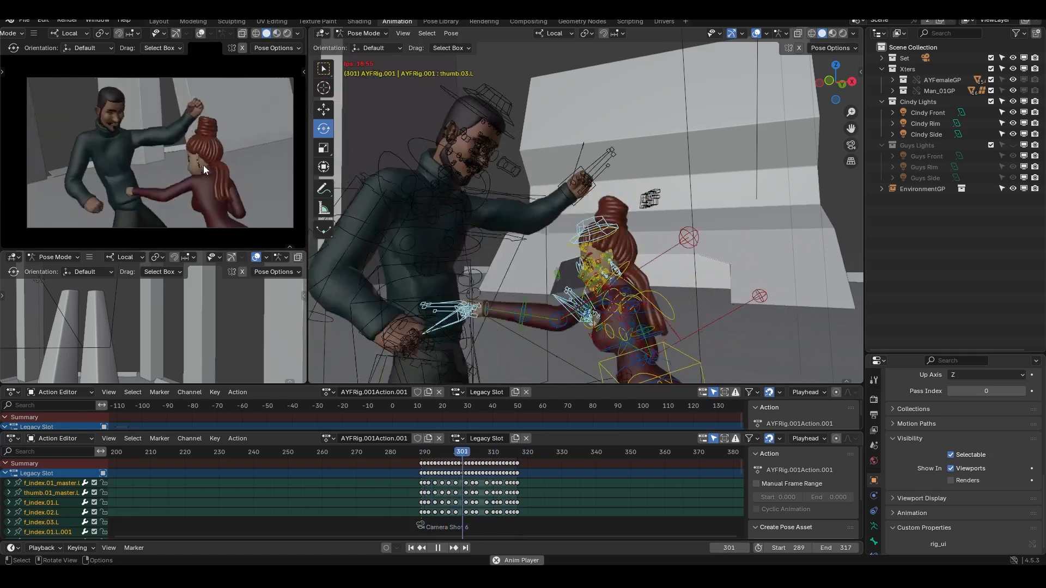
key("space")
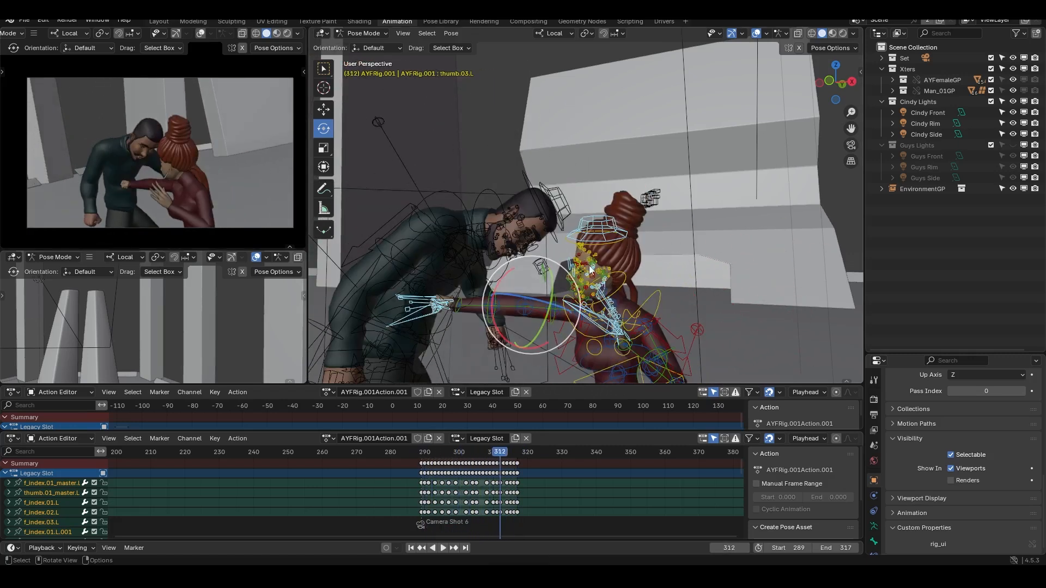
middle_click_drag(594, 276, 637, 287, "shift")
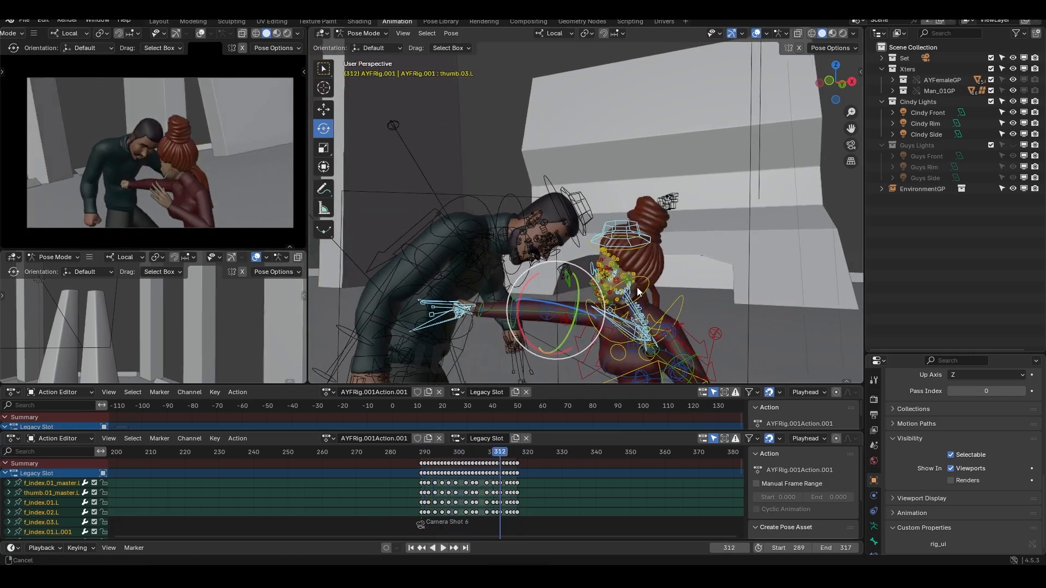
Play and scrub through the fight shot, and return the playhead to its first frame.
key("space")
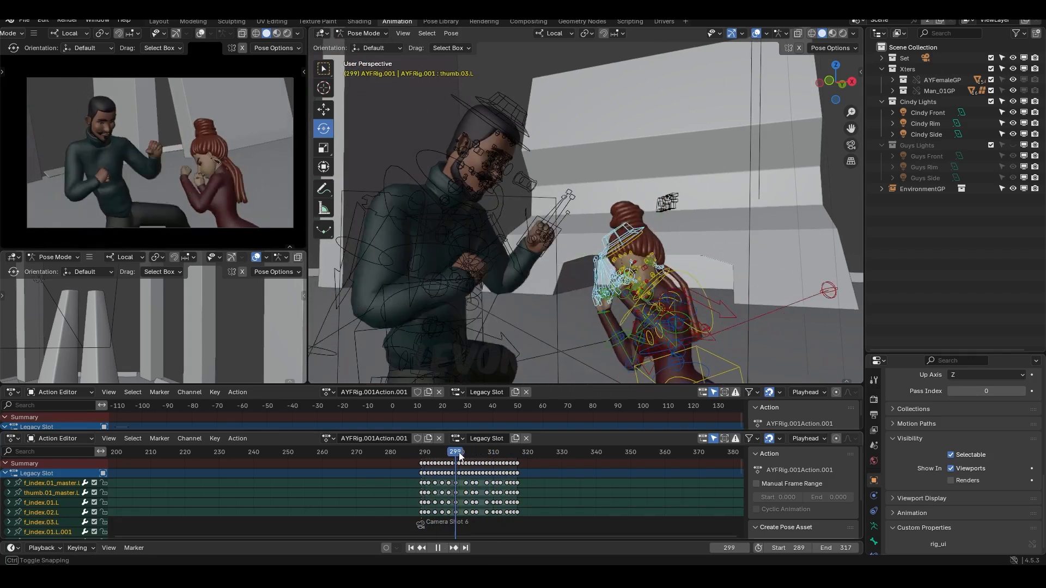
left_click_drag(467, 452, 482, 458)
left_click(411, 548)
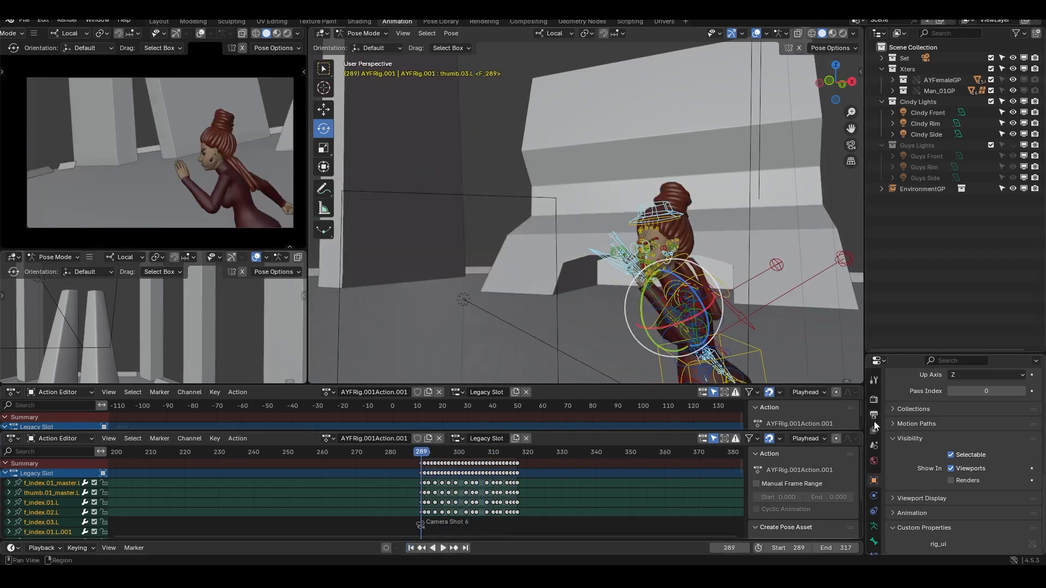
Set the fight shot's output frame rate to 60 fps, play the animation, and return to its first frame.
left_click(874, 414)
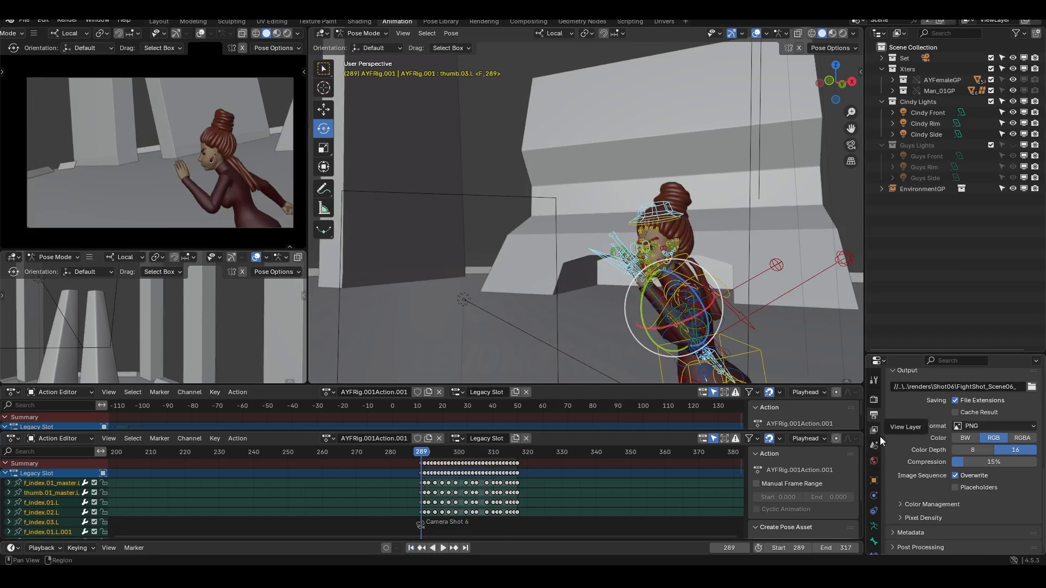
scroll(900, 471, "up", 3)
scroll(905, 473, "up", 6)
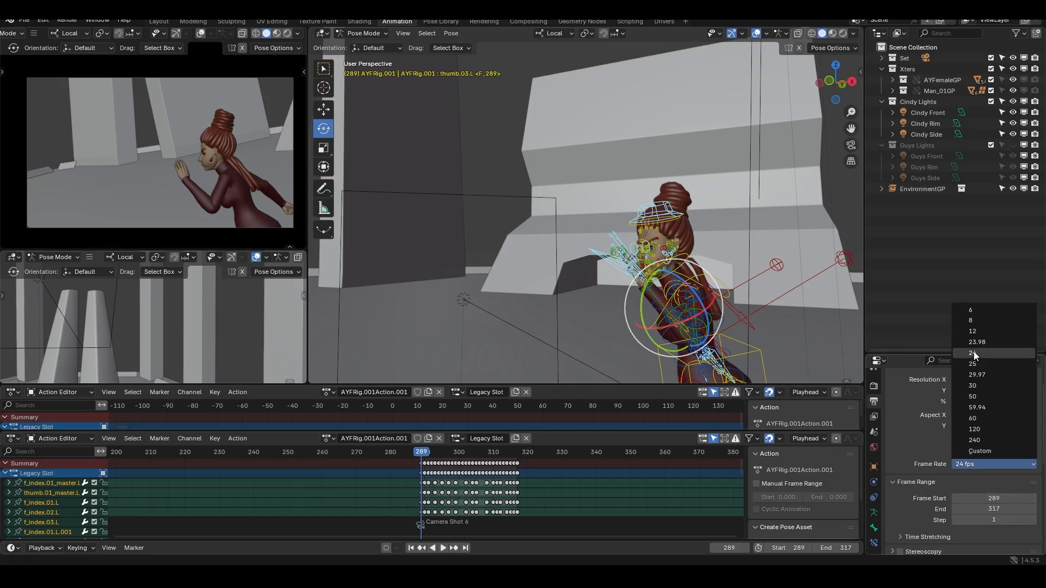
left_click(976, 419)
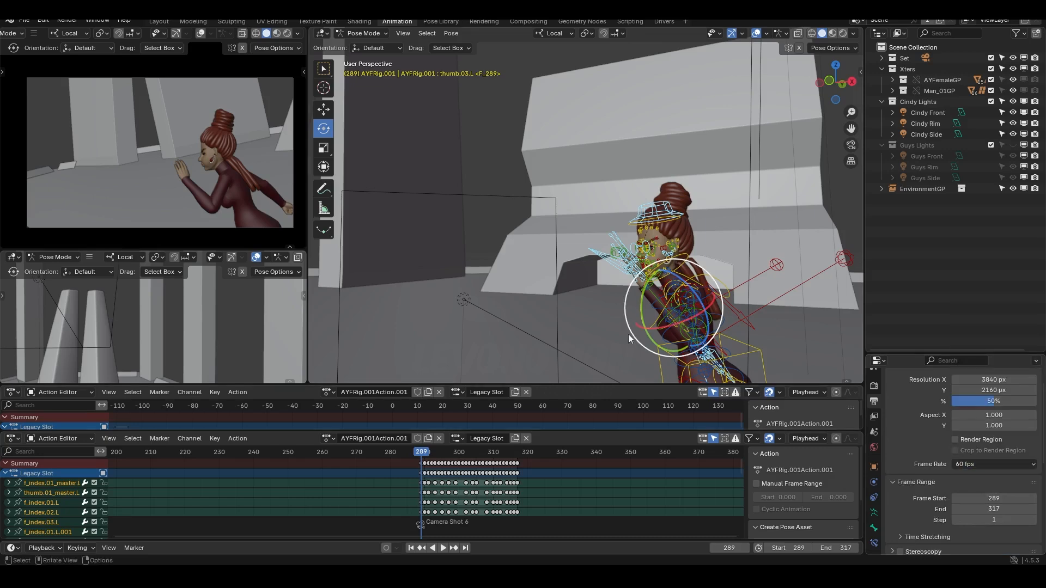
key("space")
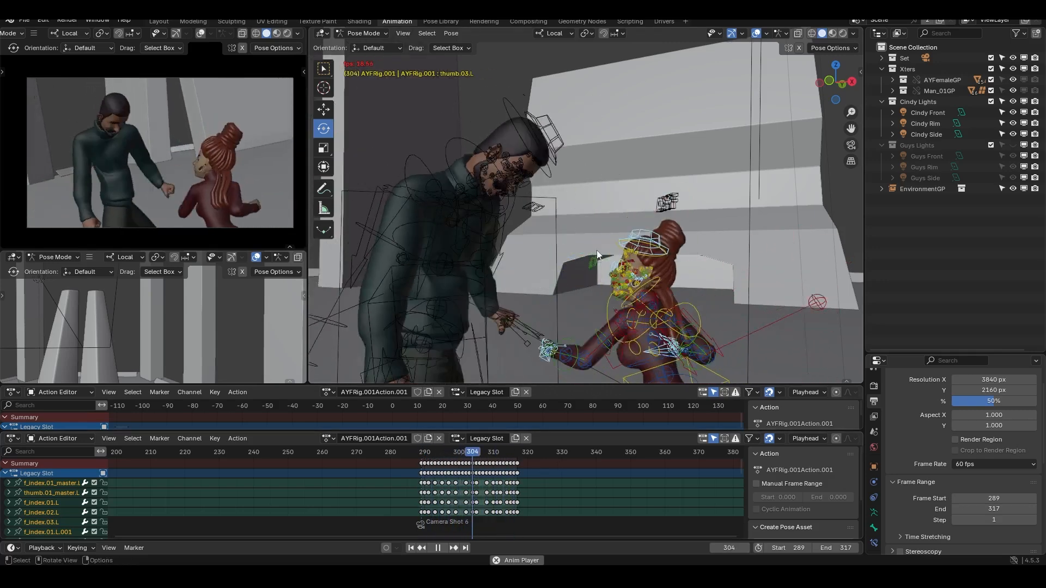
key("space")
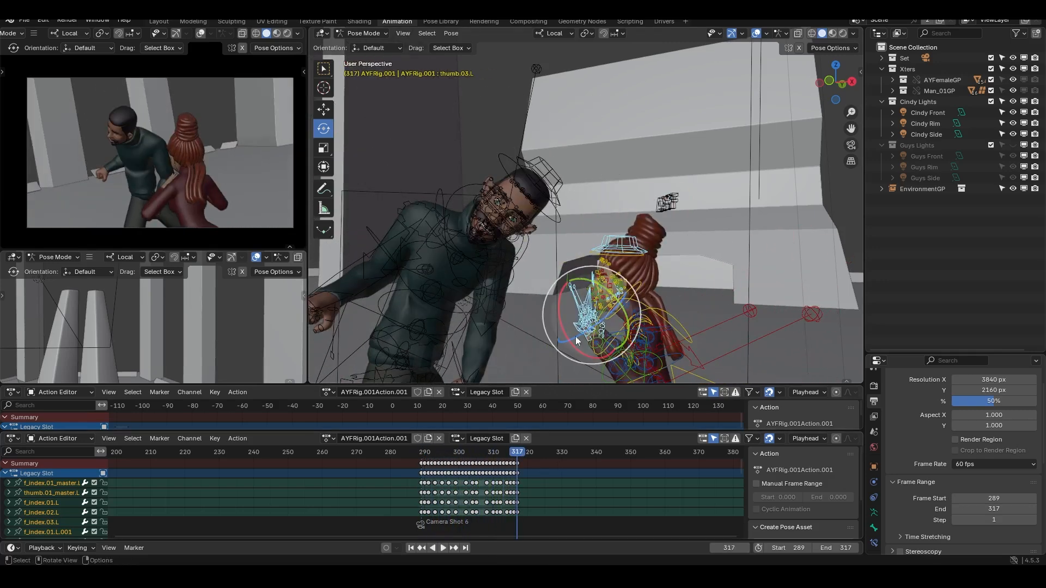
left_click(411, 548)
Create a new General file without saving the changes to Fight Shot 6.blend.
left_click(24, 21)
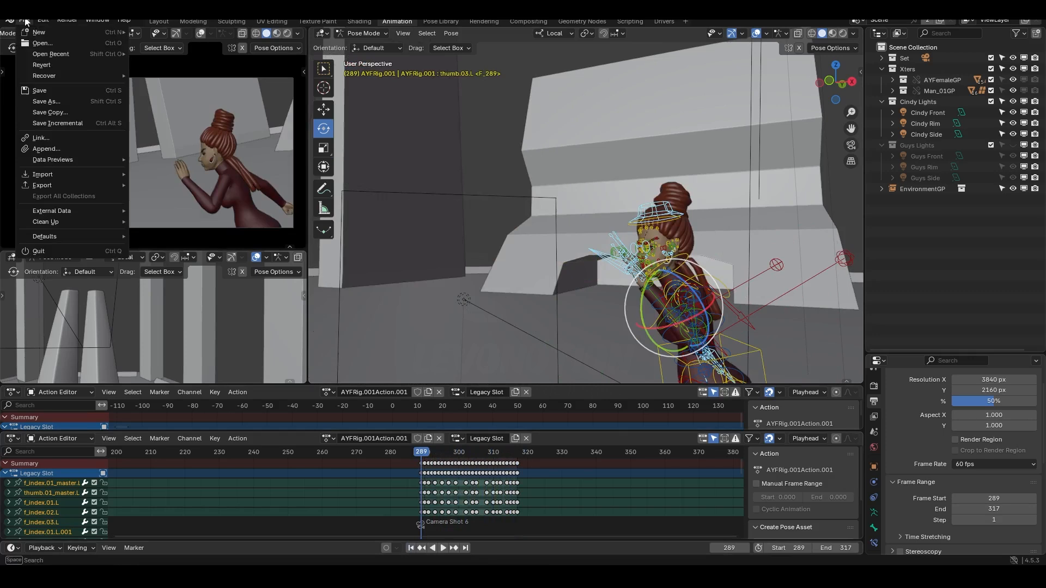
mouse_move(65, 32)
left_click(169, 32)
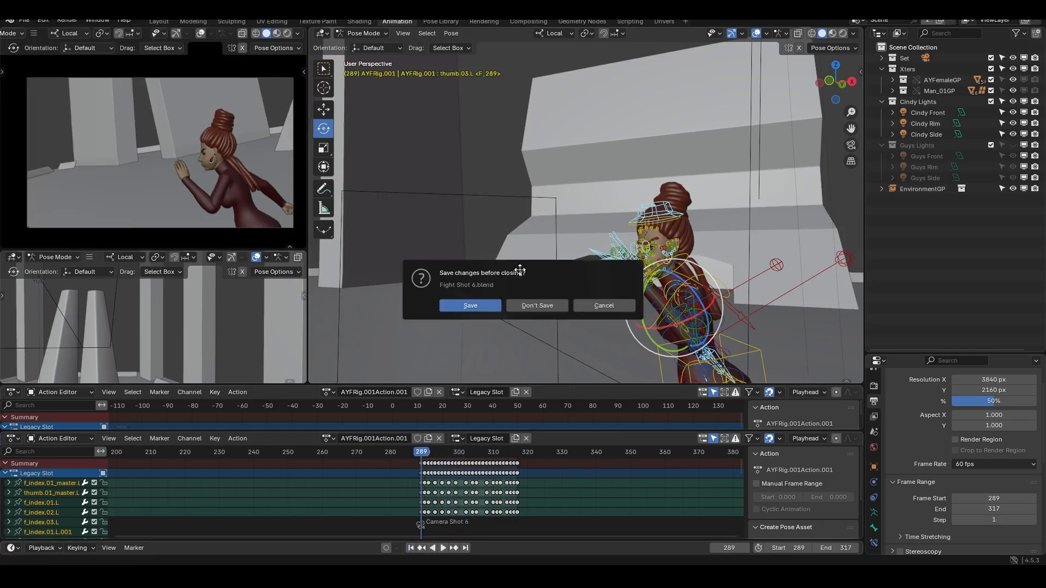
left_click(537, 305)
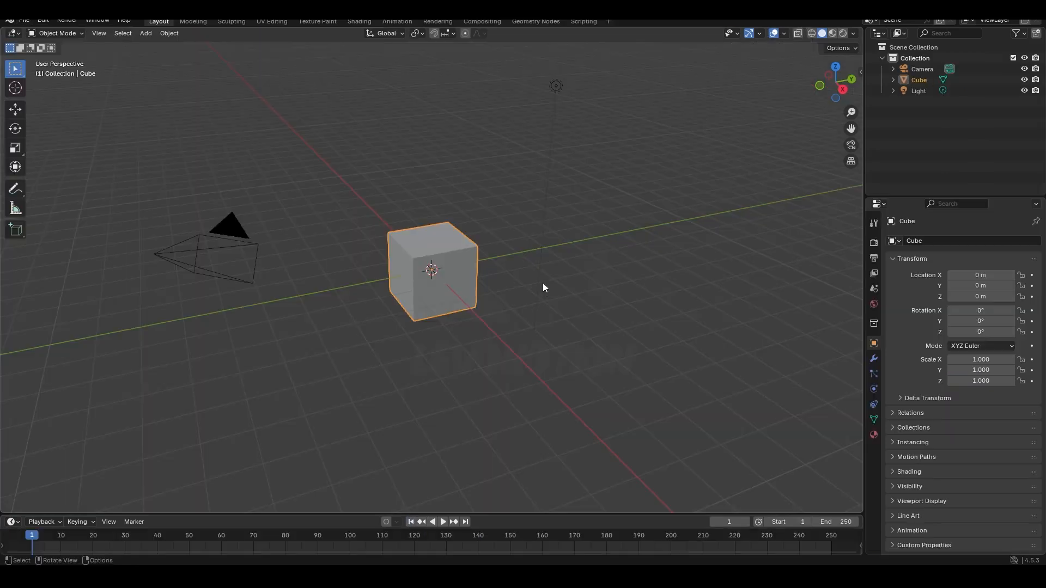
Add a Video Editing workspace to the new file.
left_click(607, 21)
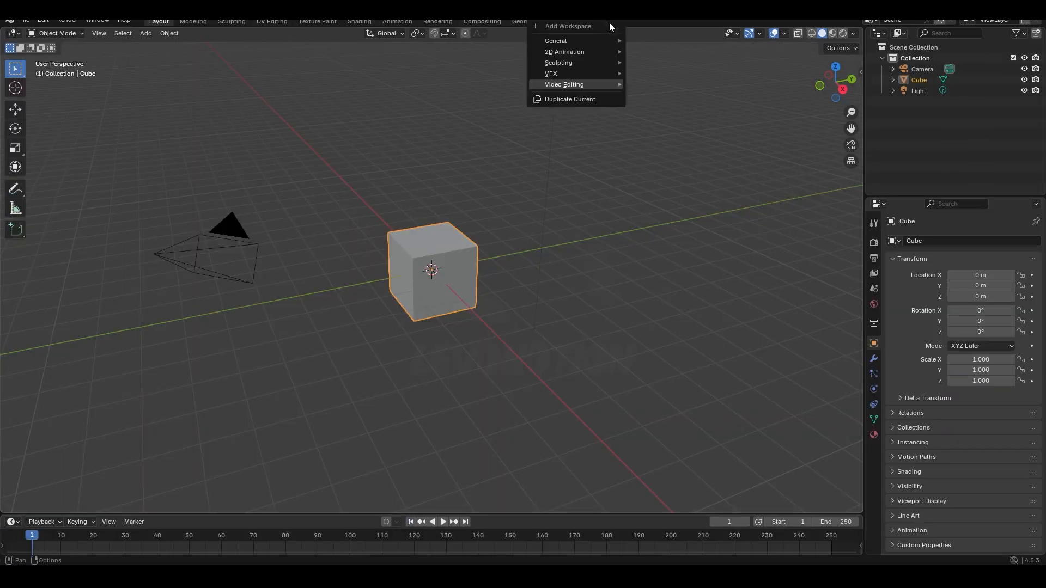
mouse_move(586, 83)
left_click(671, 95)
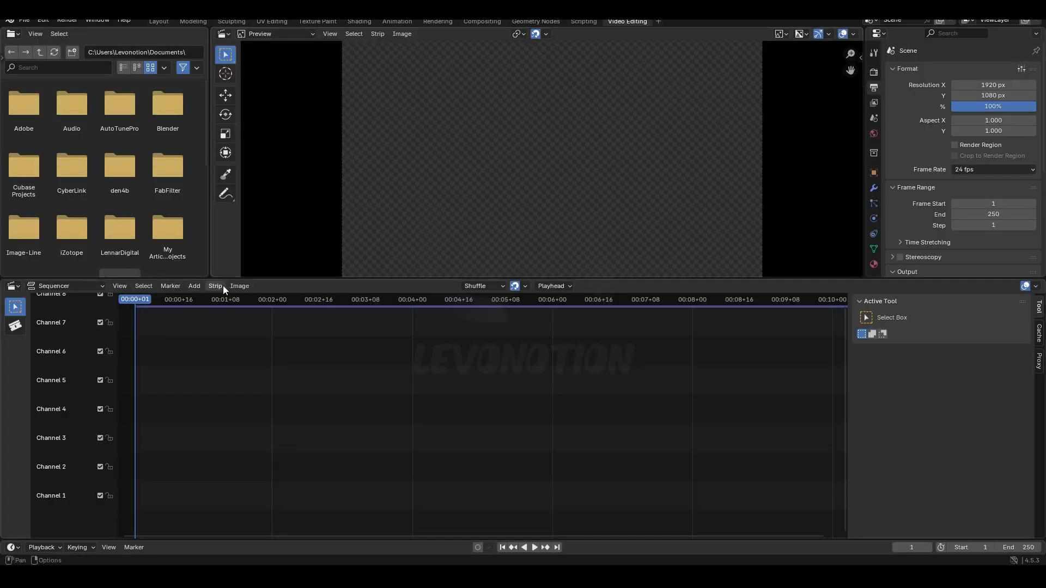
Add the FightShot_Scene06 PNG frames from the desktop's SHOT 06 folder as an image sequence strip on channel 1.
left_click(196, 286)
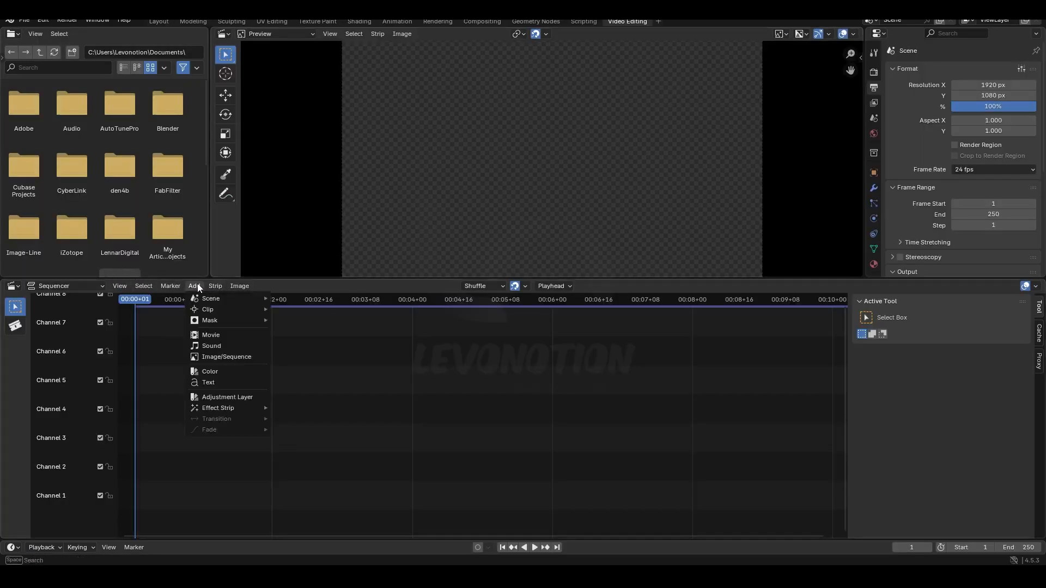
left_click(218, 358)
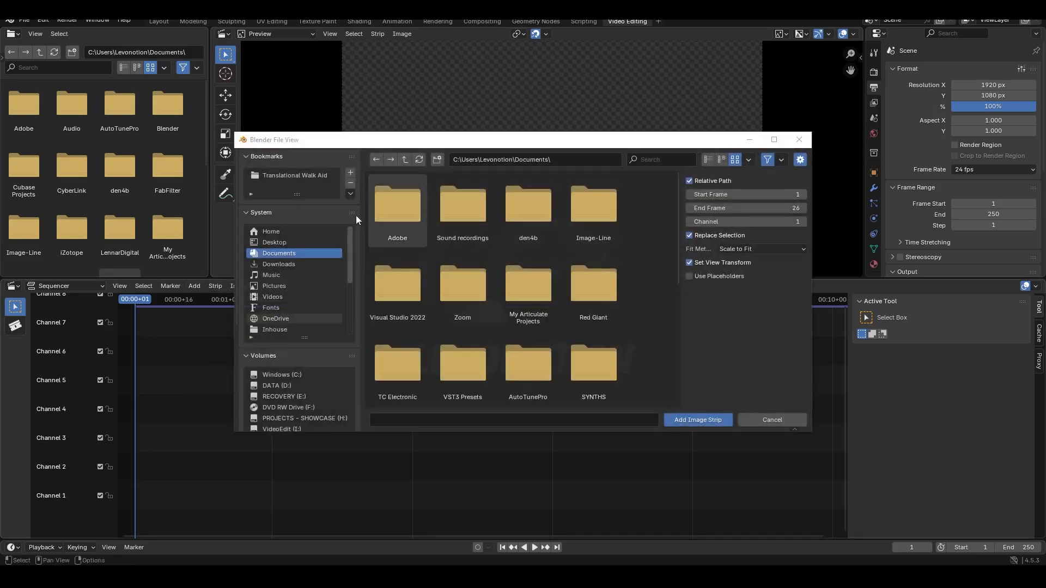
left_click(280, 242)
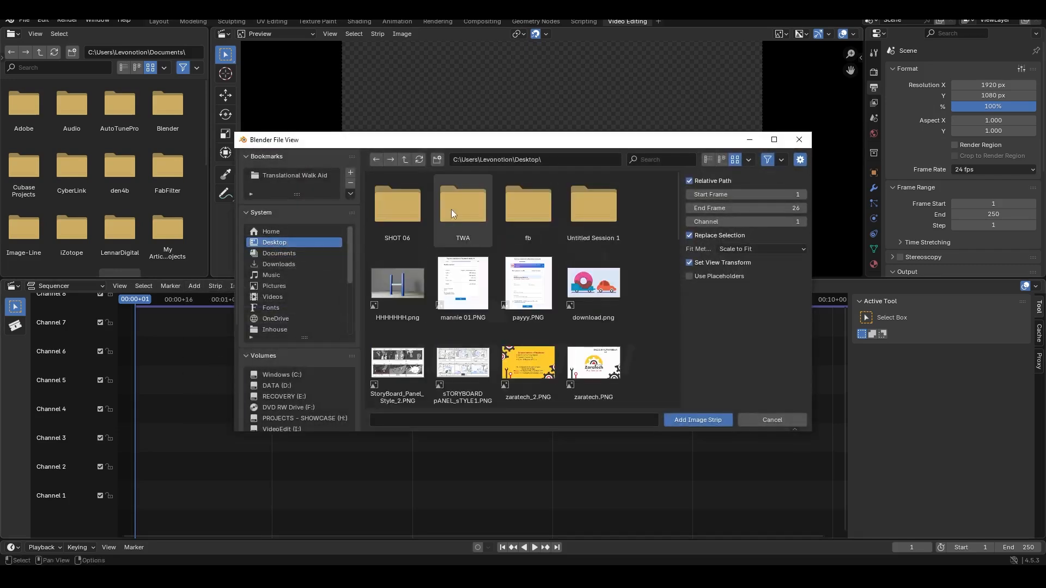
double_click(401, 208)
left_click(408, 214)
scroll(593, 364, "down", 3)
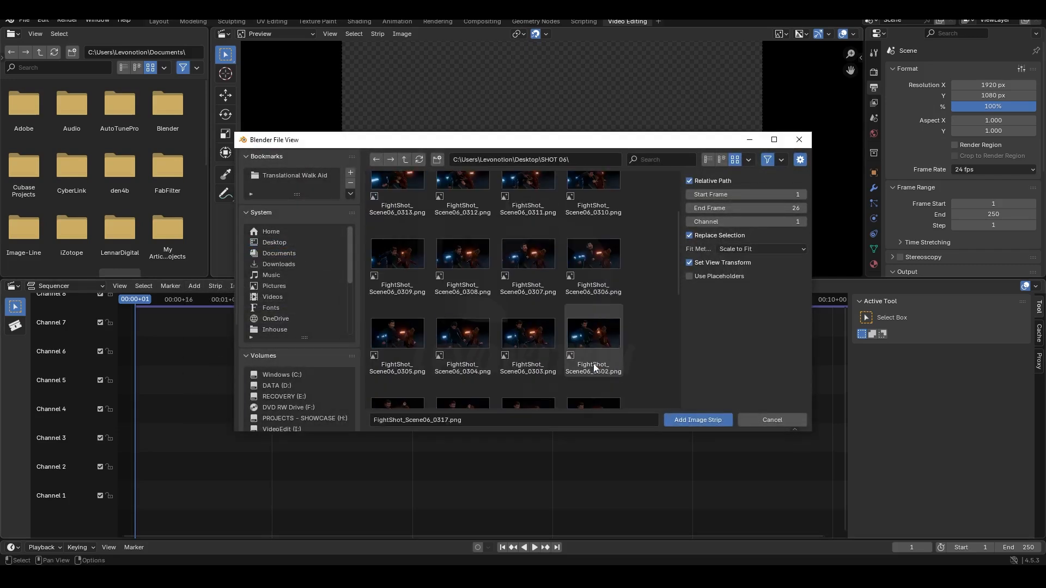
scroll(594, 364, "down", 8)
left_click(397, 361, "shift")
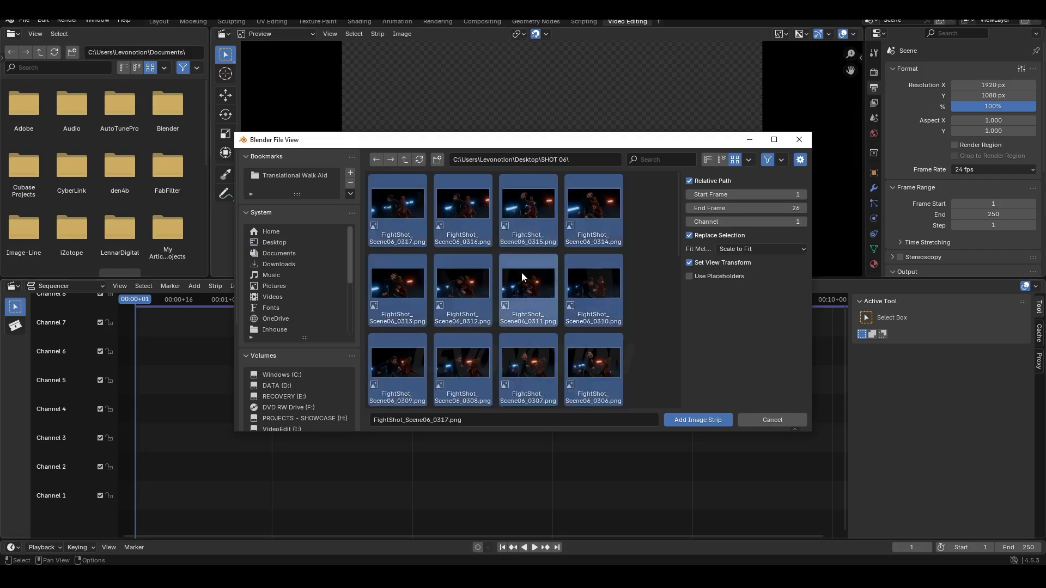
left_click(704, 420)
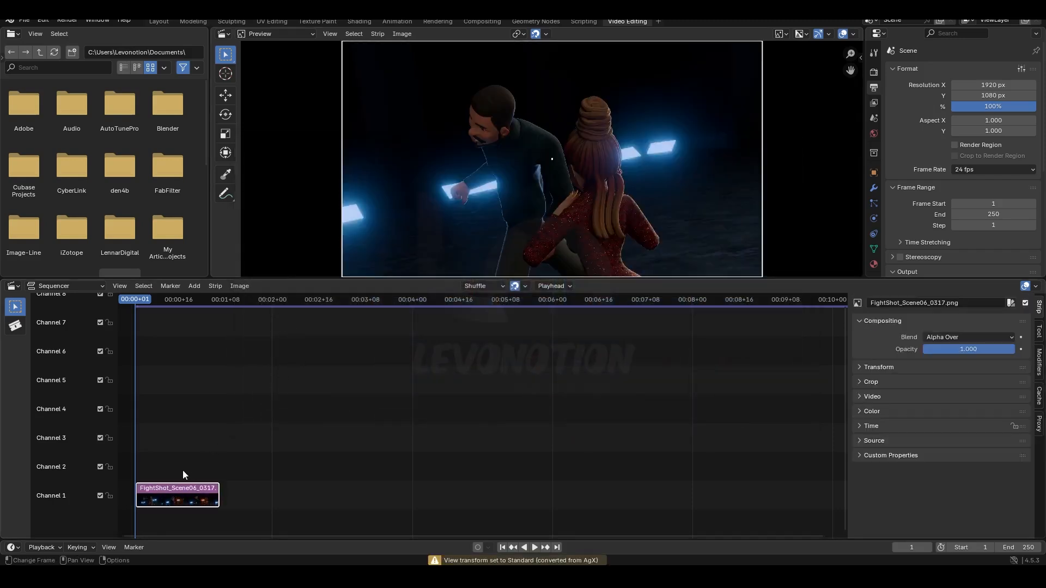
Scrub the fight shot strip, enable Reverse Frames for it, and scrub back towards the start.
left_click_drag(139, 300, 159, 312)
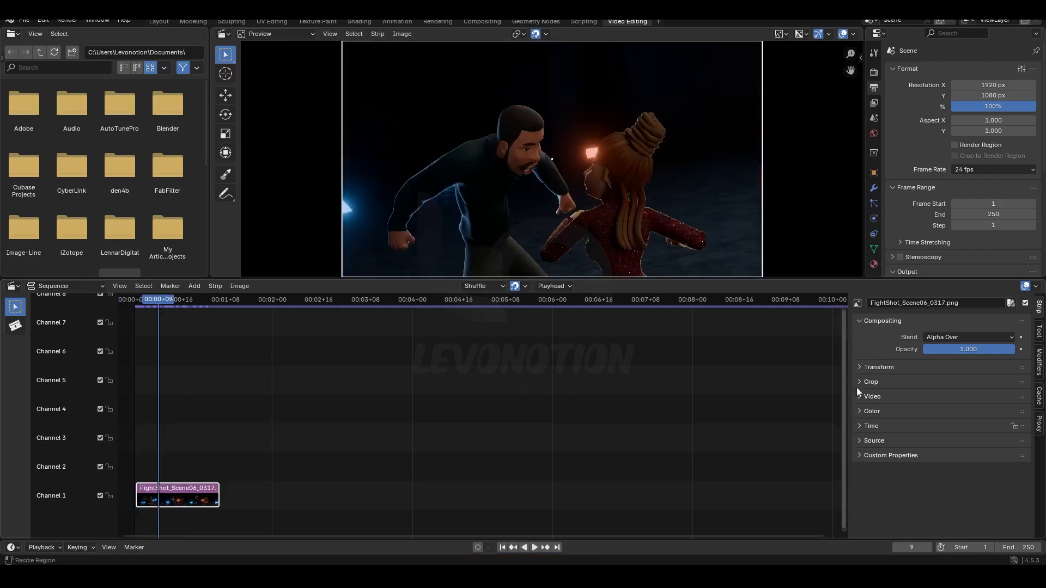
left_click(870, 396)
left_click(927, 425)
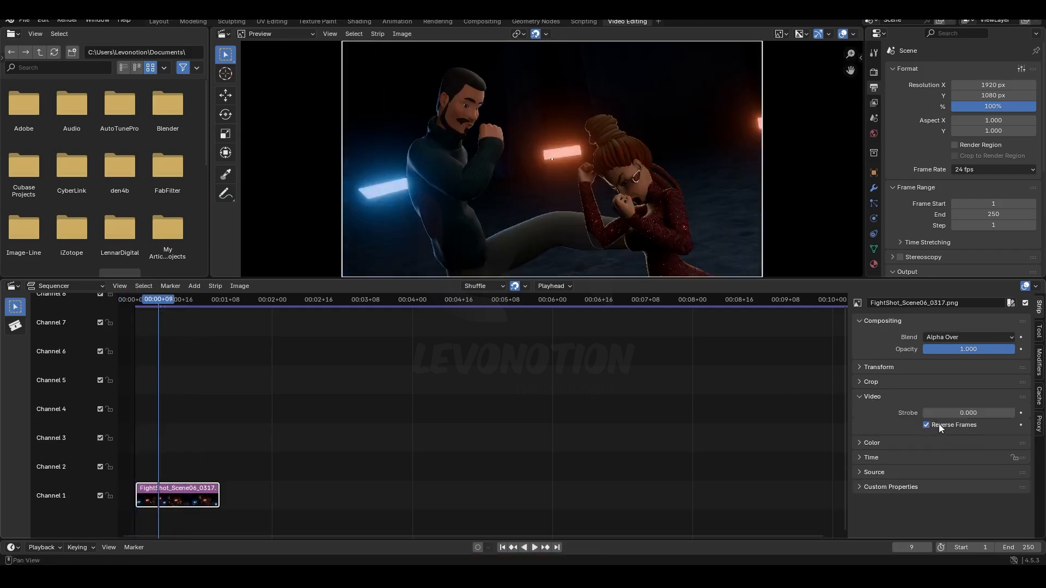
left_click_drag(165, 303, 137, 301)
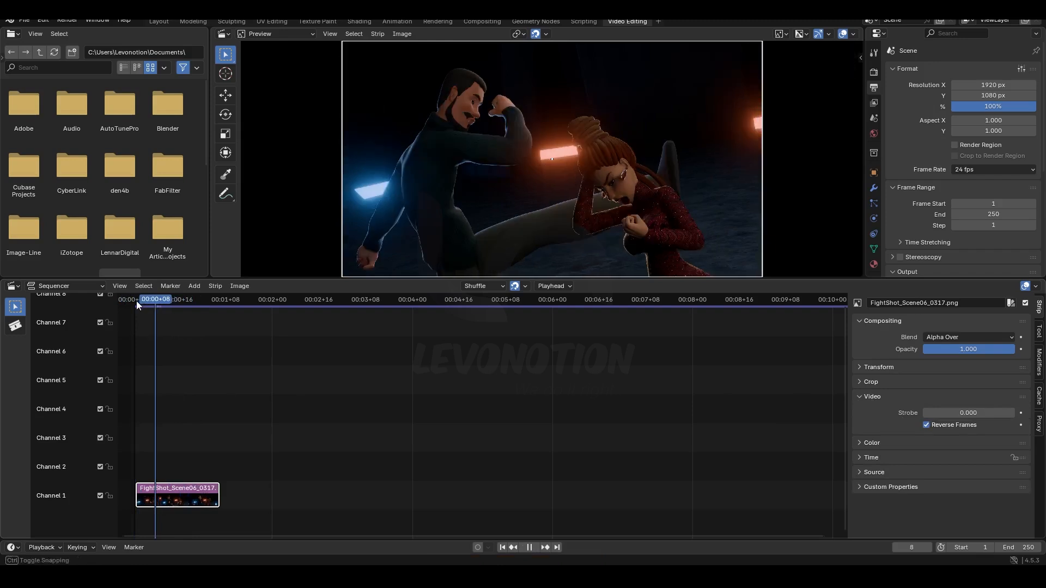
Set the scene's end frame to 37 and play the image strip at 24 fps.
left_click_drag(1022, 548, 910, 548)
key("space")
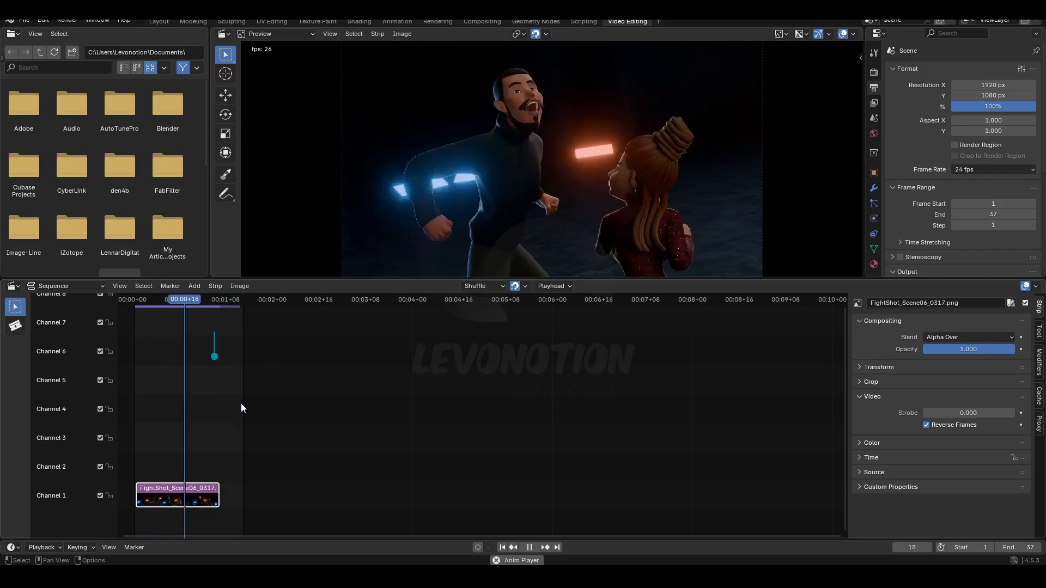
key("space")
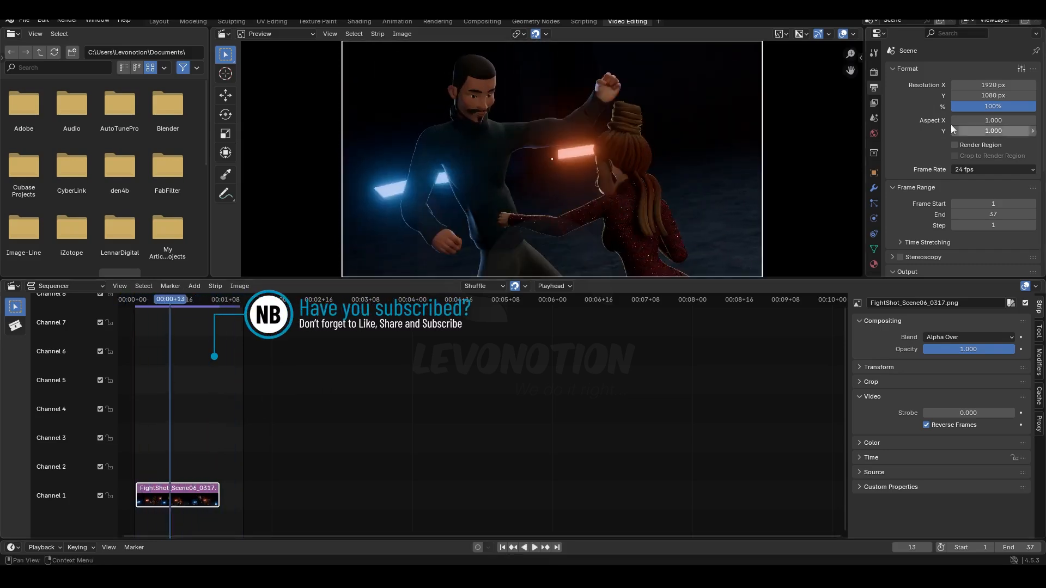
Set the frame rate to 60 fps and play the image strip.
left_click(979, 169)
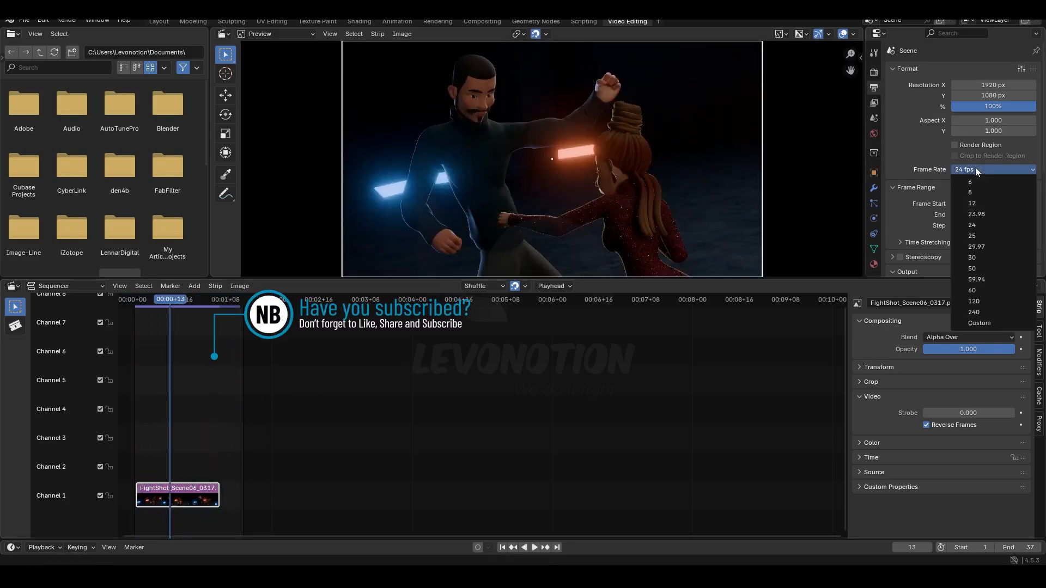
left_click(975, 289)
key("space")
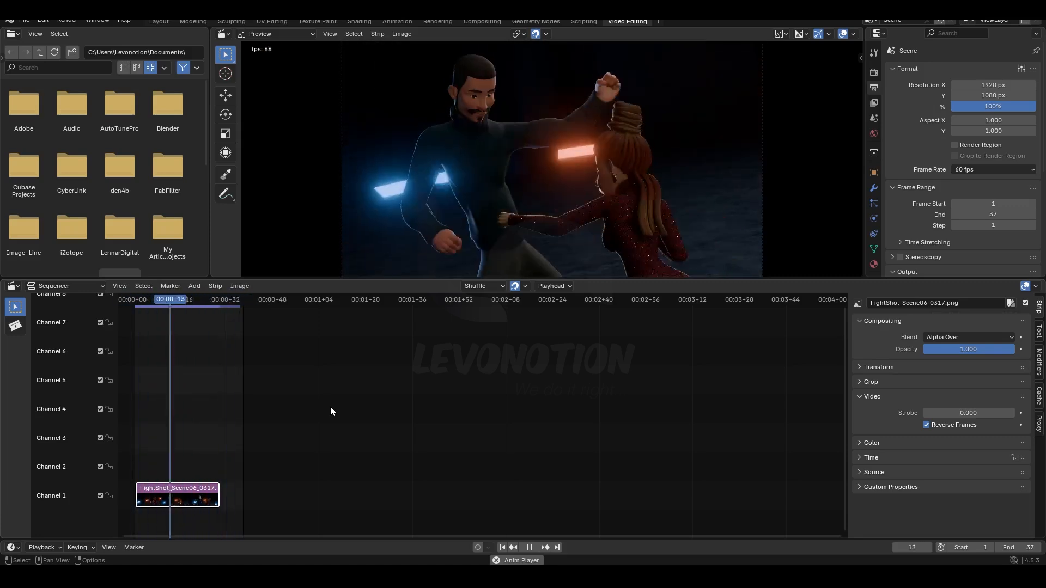
key("Escape")
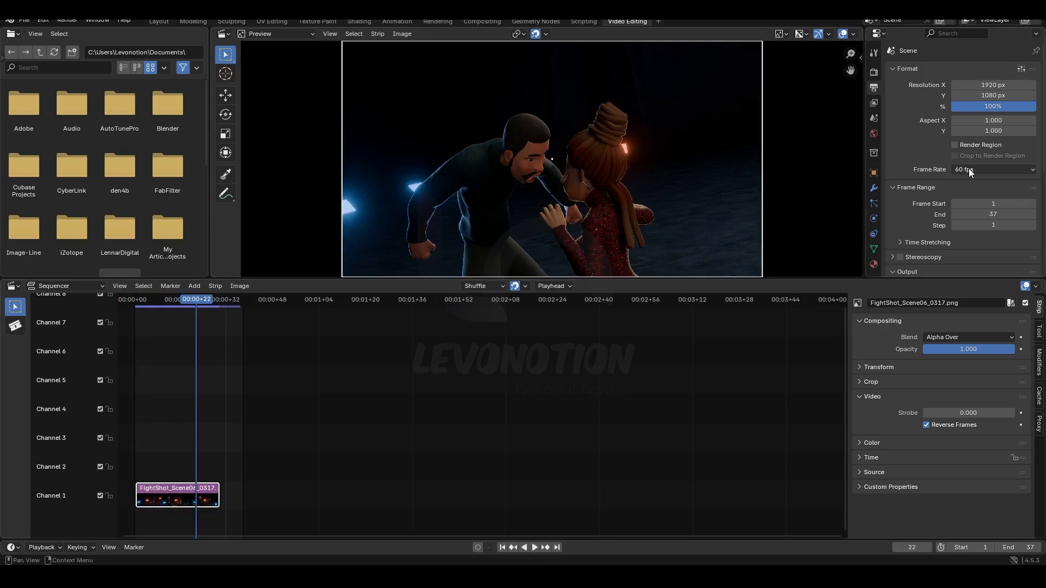
Set Time Stretching to Old 24 and New 60, and play the image strip at 60 fps.
scroll(930, 240, "down", 1)
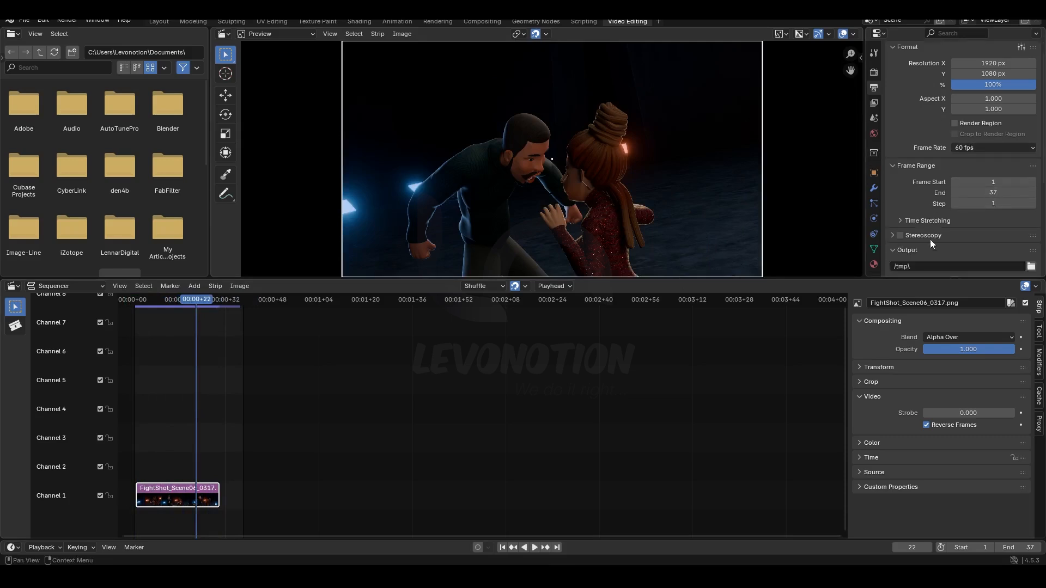
scroll(931, 244, "down", 1)
left_click(898, 198)
left_click_drag(975, 215, 989, 216)
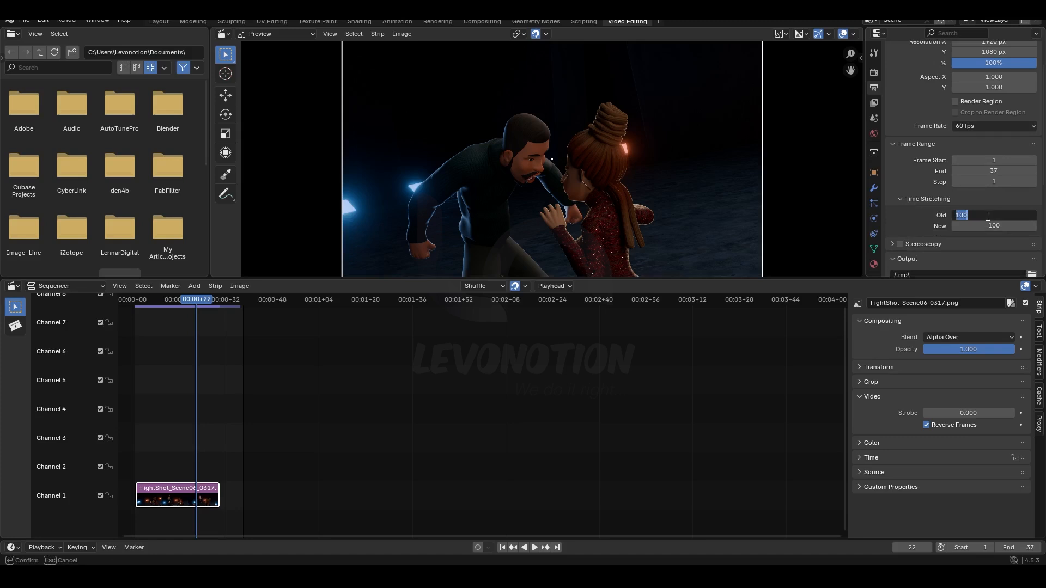
type("24")
key("Return")
left_click(995, 228)
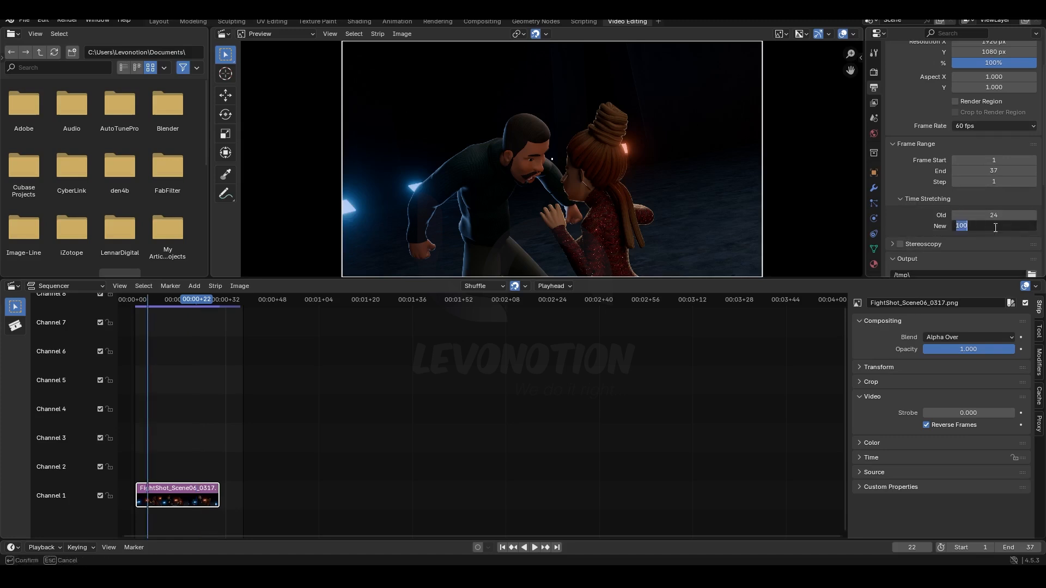
type("60")
key("Return")
key("space")
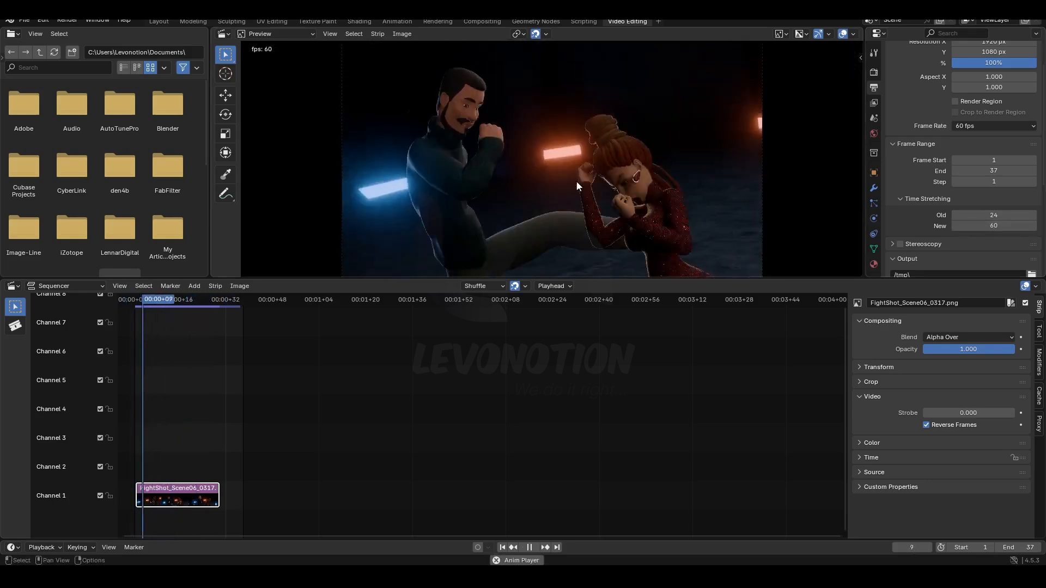
key("Escape")
Reset both the Old and New Time Stretching values to 100.
left_click(996, 217)
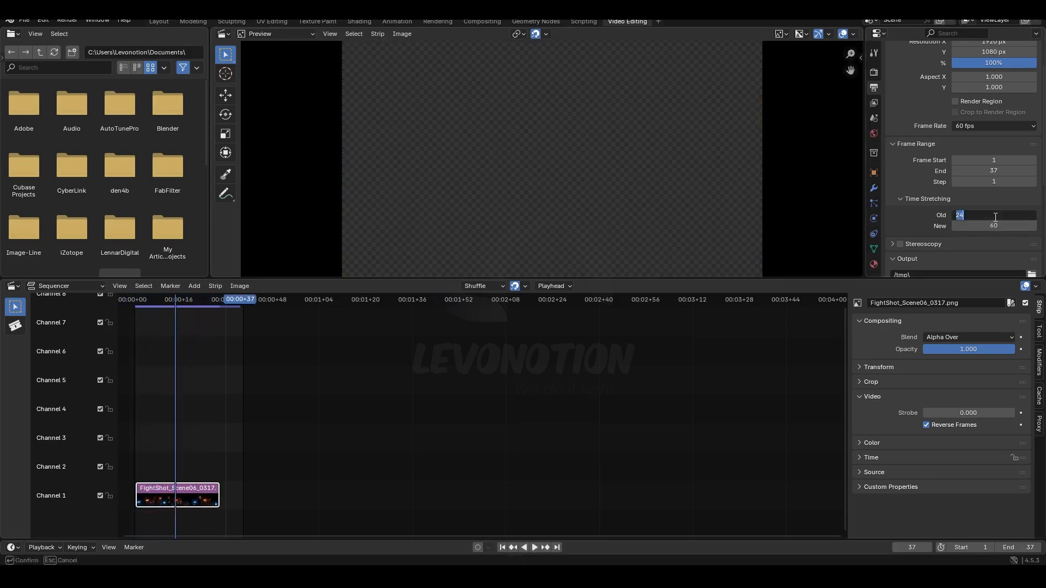
type("100")
left_click(989, 228)
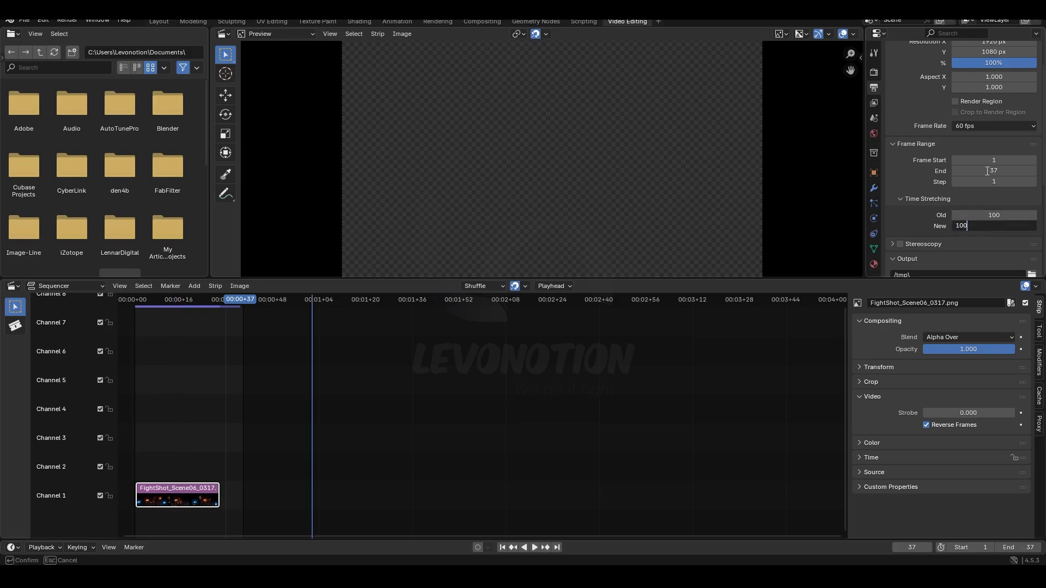
key("Return")
Set the frame rate to 24 fps and play the image strip.
left_click(988, 125)
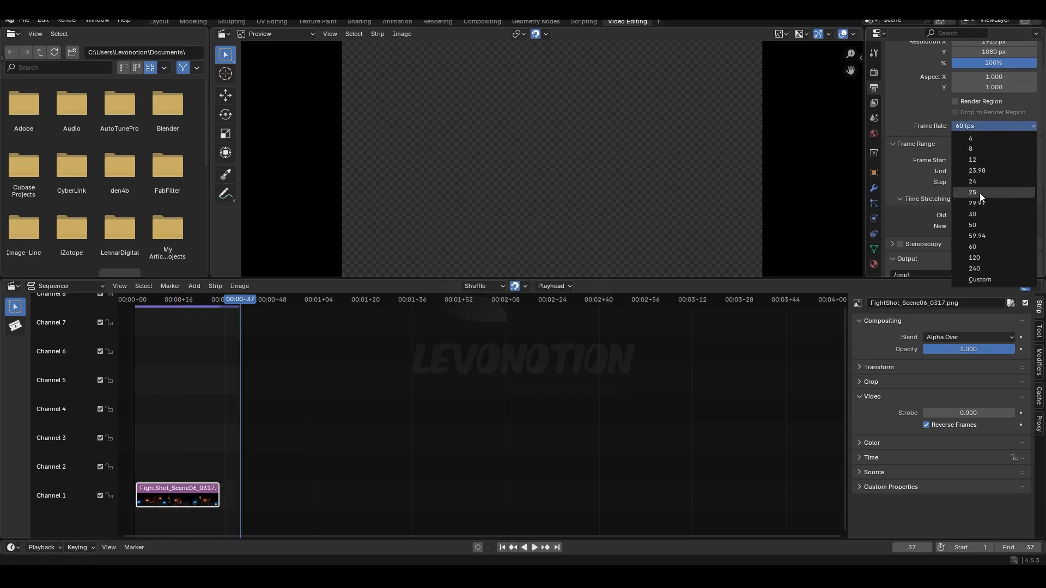
left_click(975, 182)
key("space")
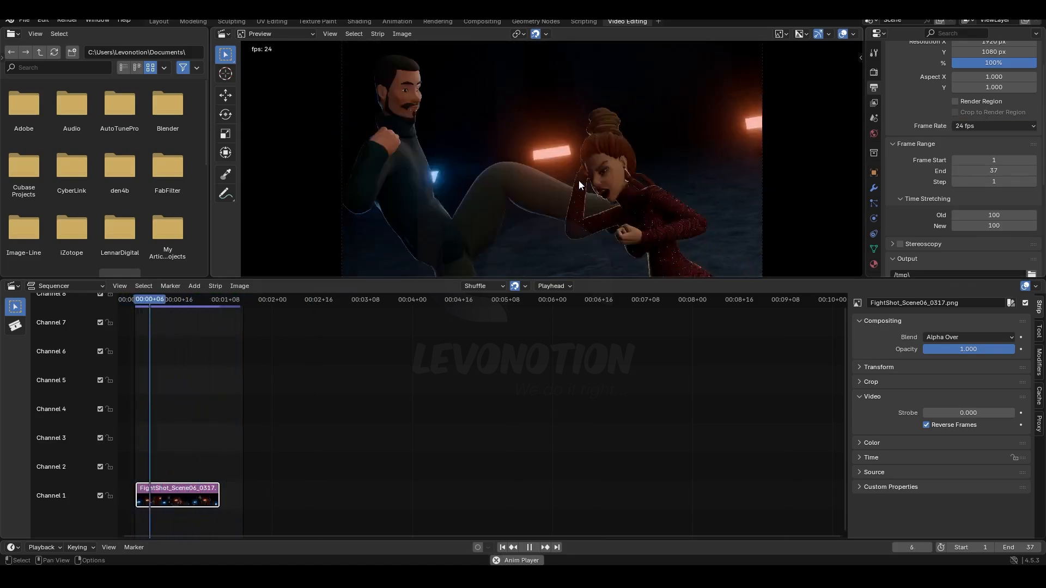
key("space")
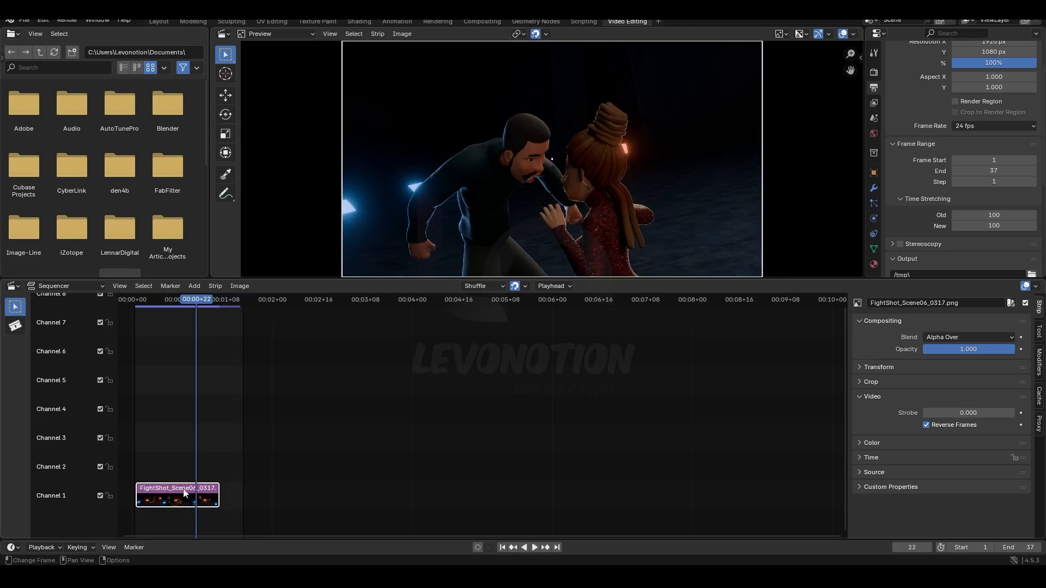
Convert the fight shot image strip on Channel 1 into a meta strip.
scroll(194, 477, "up", 4)
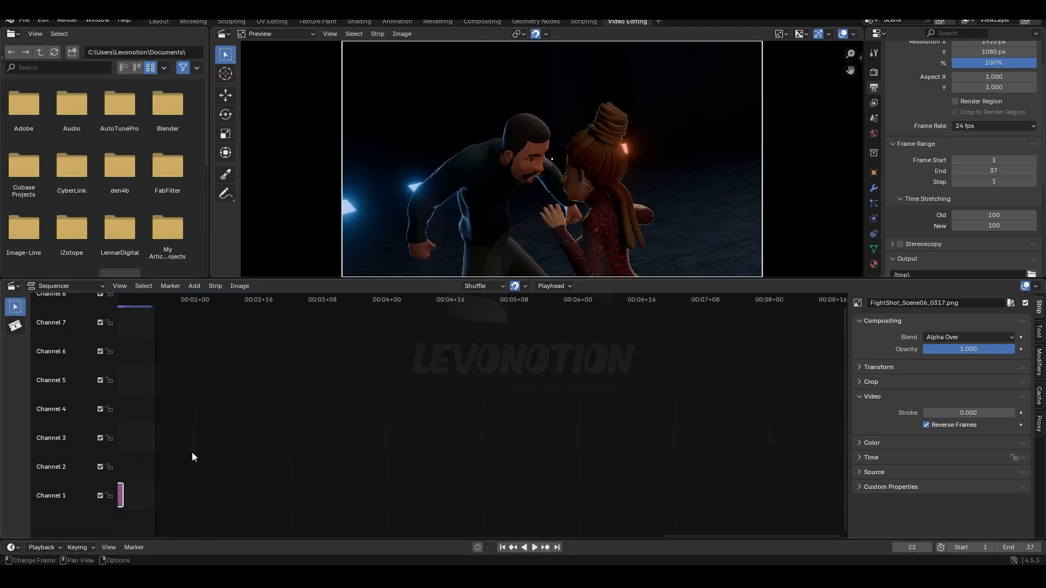
middle_click_drag(197, 453, 510, 439)
scroll(401, 470, "up", 5)
middle_click_drag(386, 453, 442, 426)
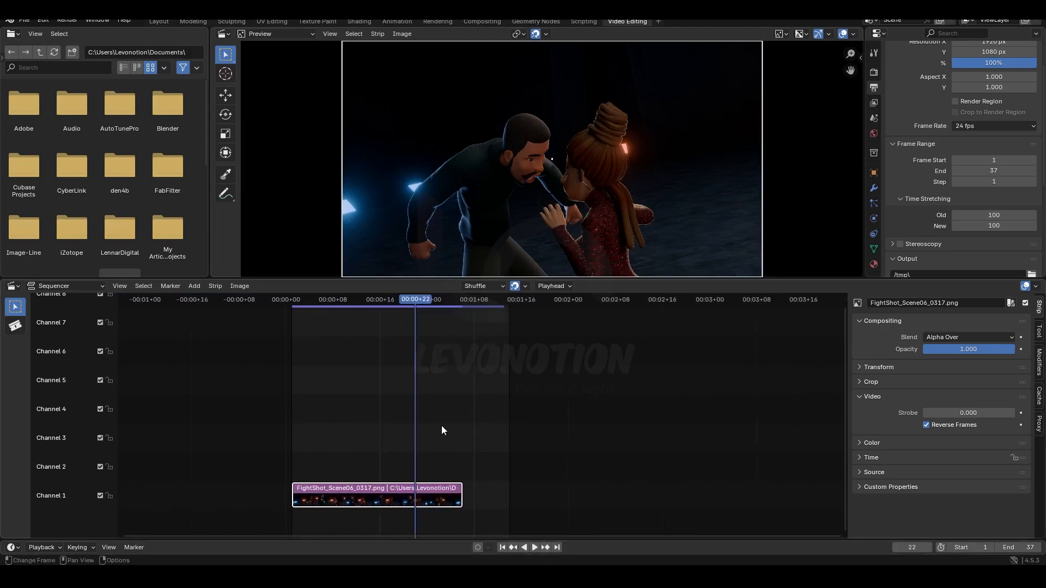
scroll(376, 401, "up", 1)
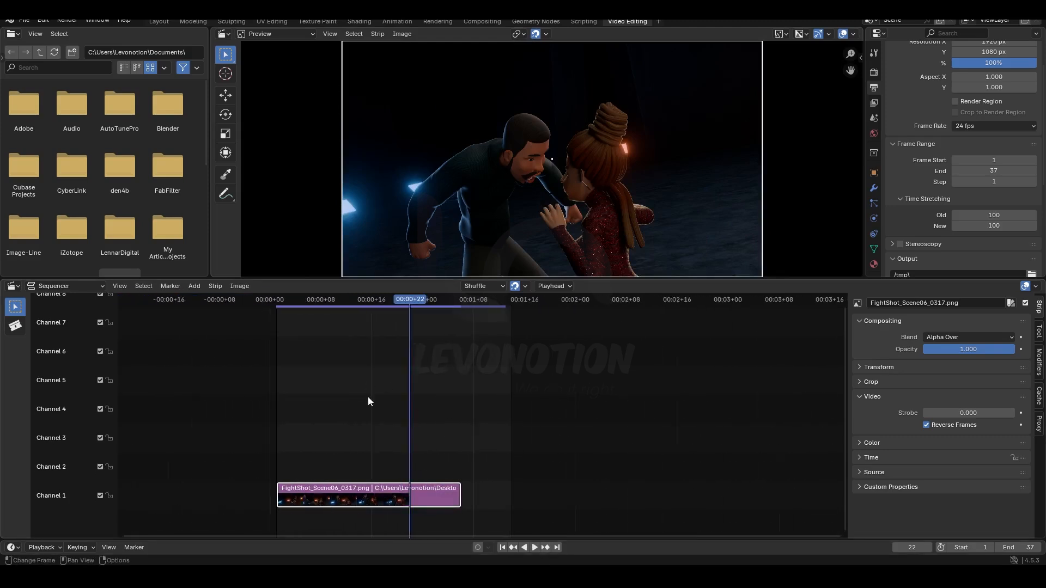
left_click(215, 286)
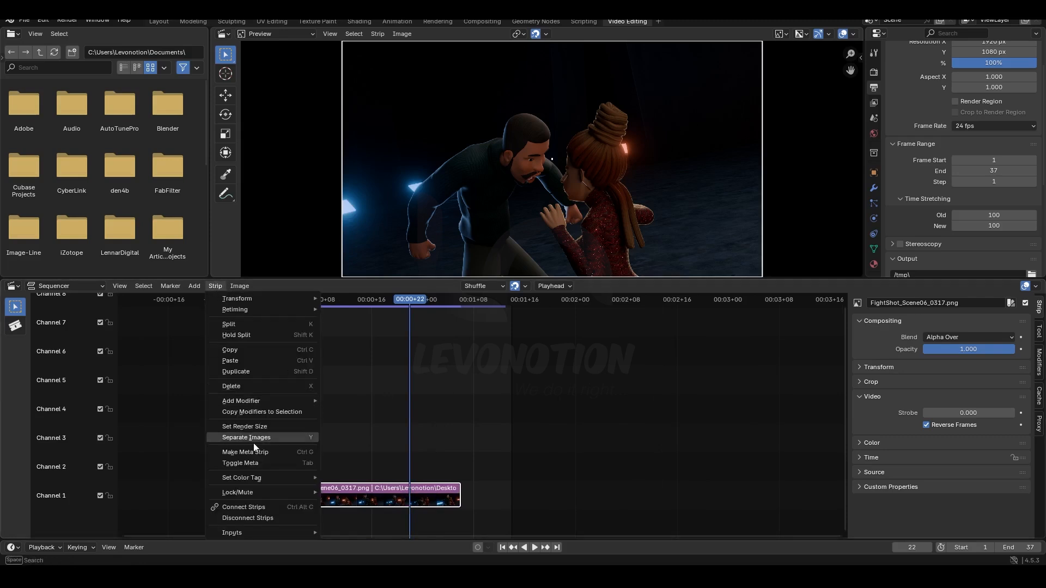
left_click(306, 454)
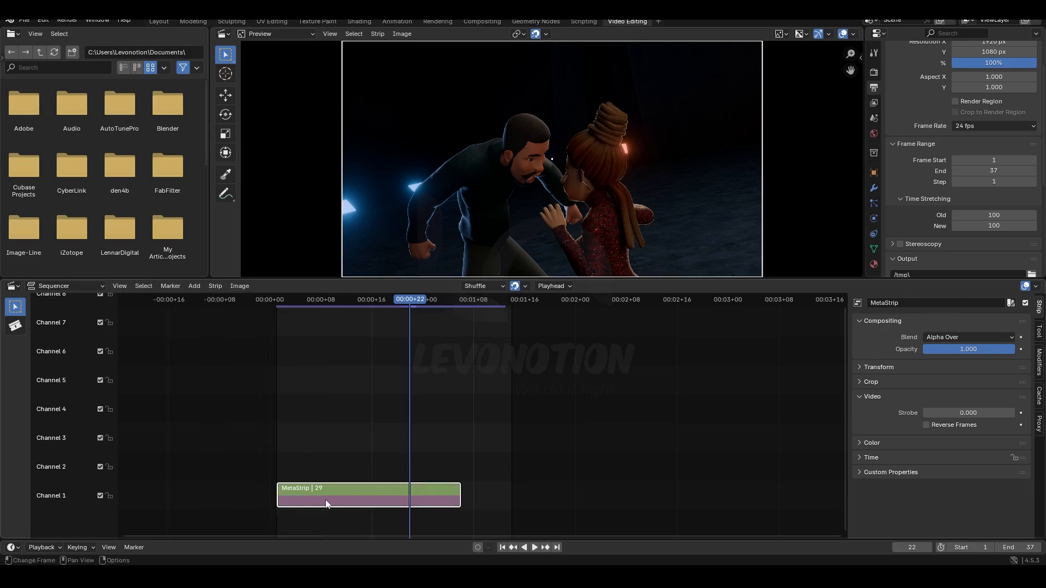
Move the playhead to frame 29, show the meta strip's retiming keys, and stretch the strip to about 57 frames by its last key.
left_click_drag(413, 303, 457, 326)
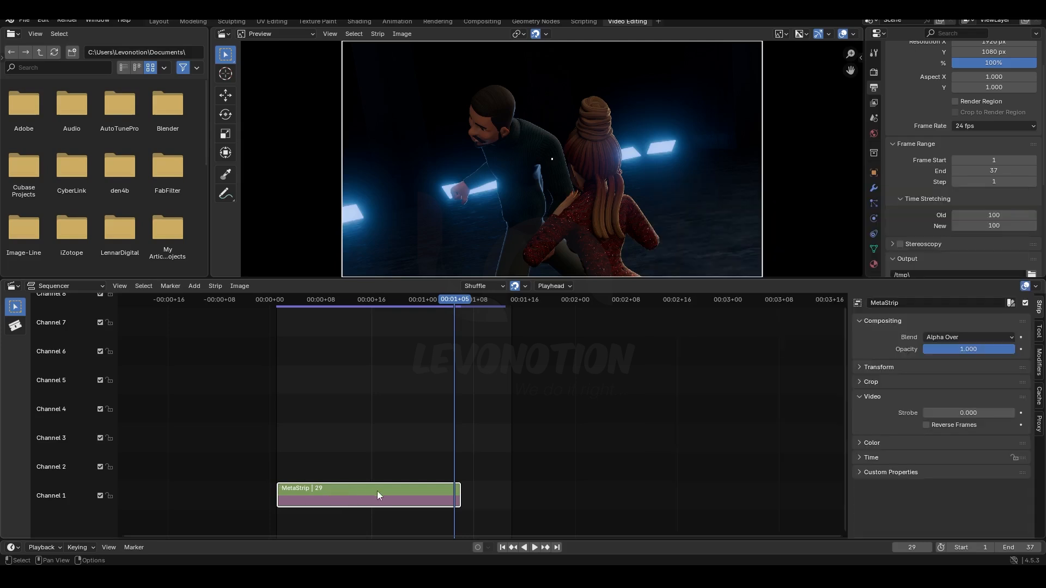
left_click(864, 452)
scroll(864, 454, "down", 4)
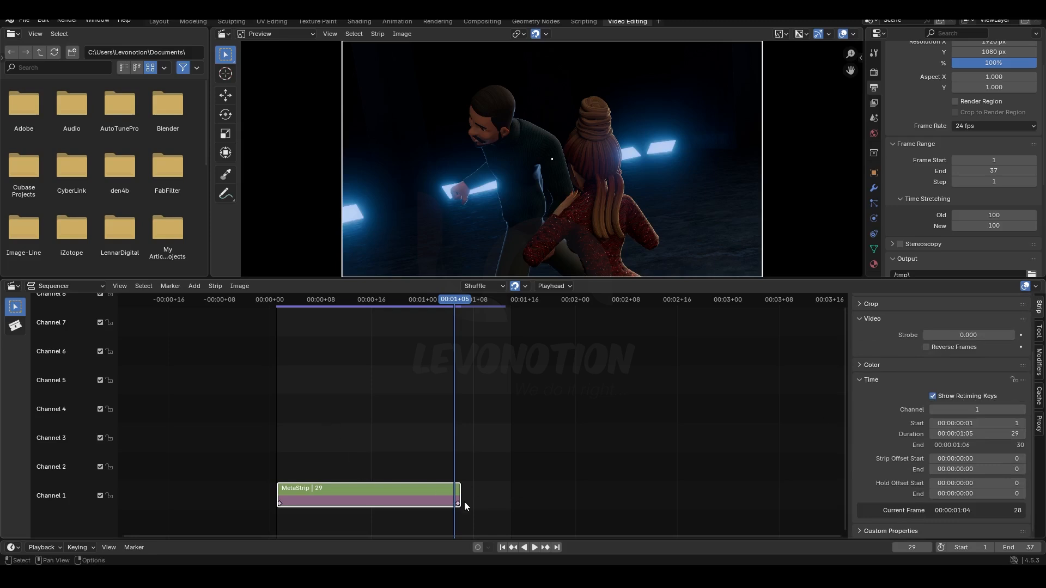
left_click_drag(458, 505, 635, 504)
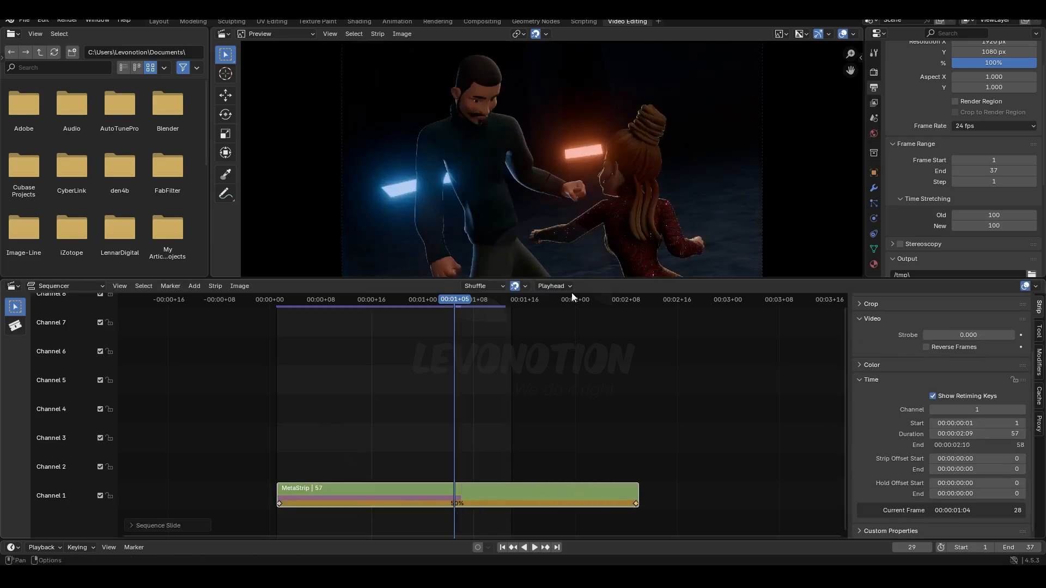
Move the playhead to frame 72 and retime the meta strip by extending its last retiming key to that frame.
left_click(922, 548)
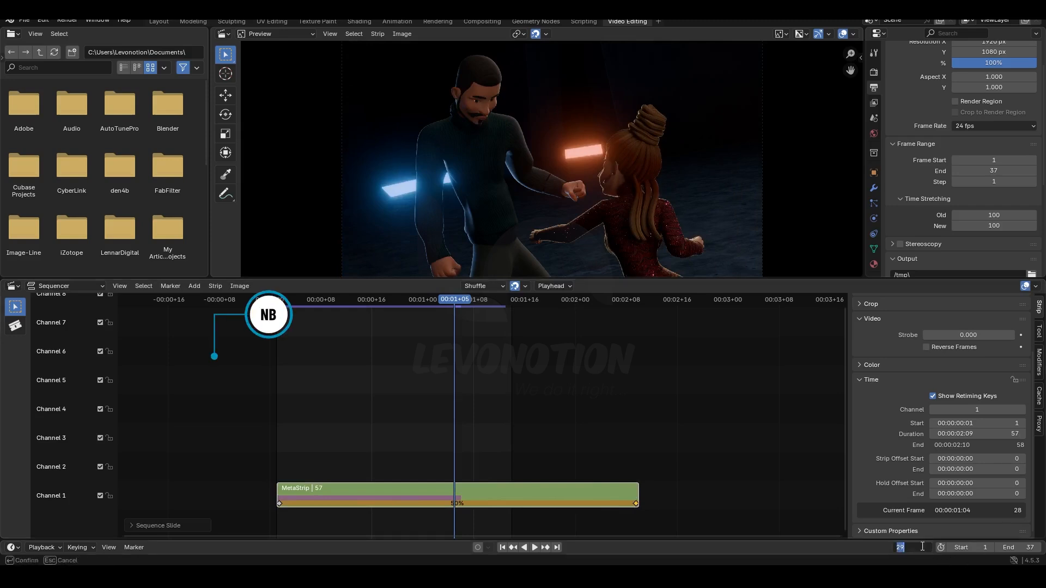
type("7")
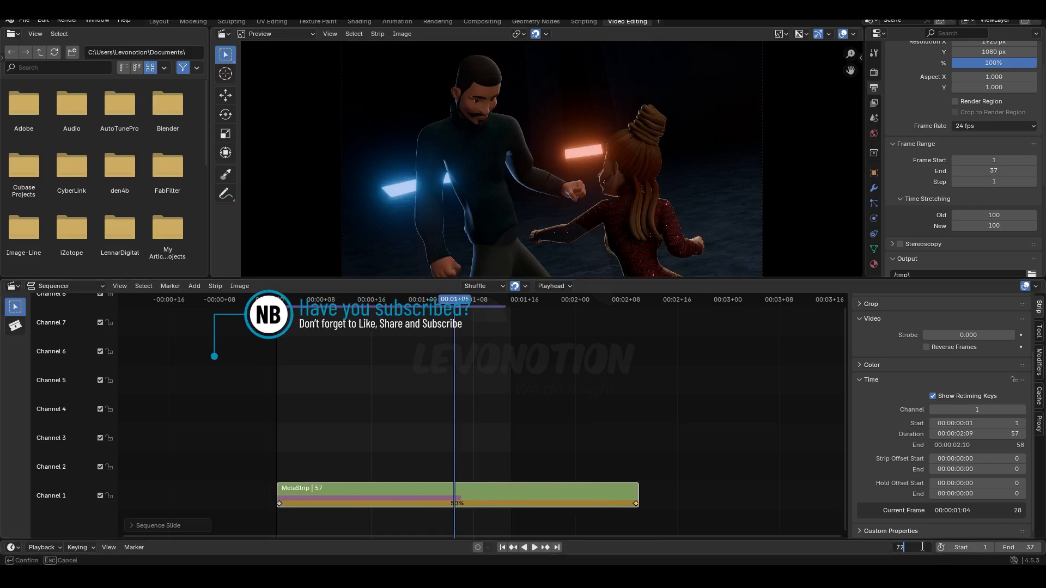
type("2")
key("Return")
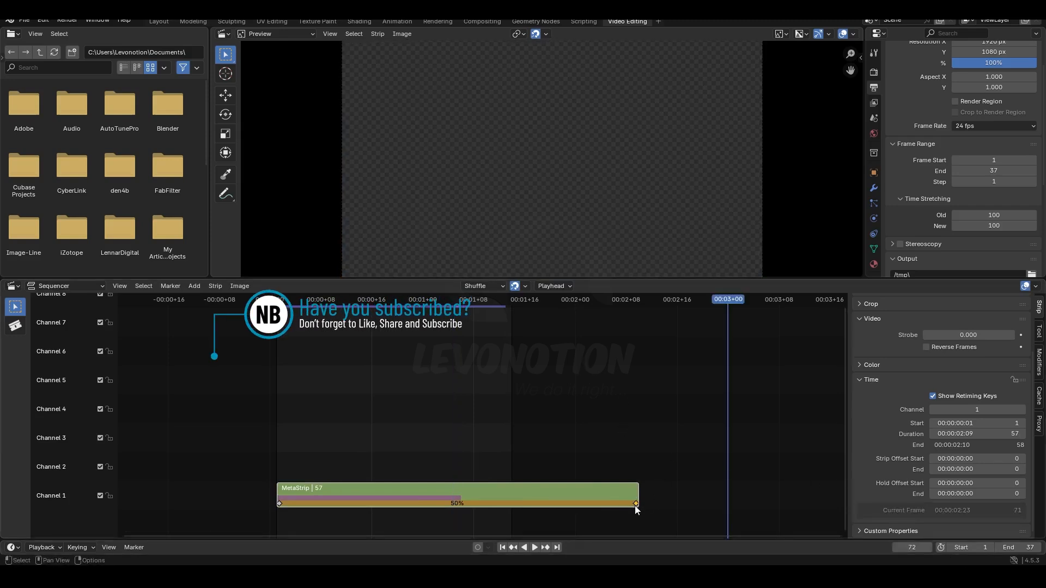
left_click_drag(636, 504, 740, 489)
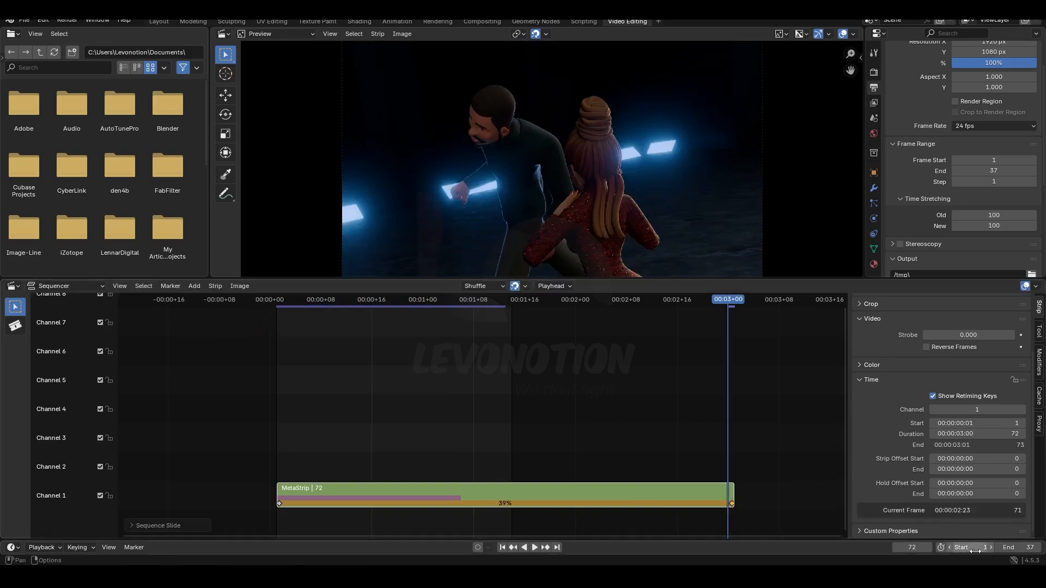
Set the scene's end frame to 72 and play the retimed meta strip from the start.
left_click(1016, 548)
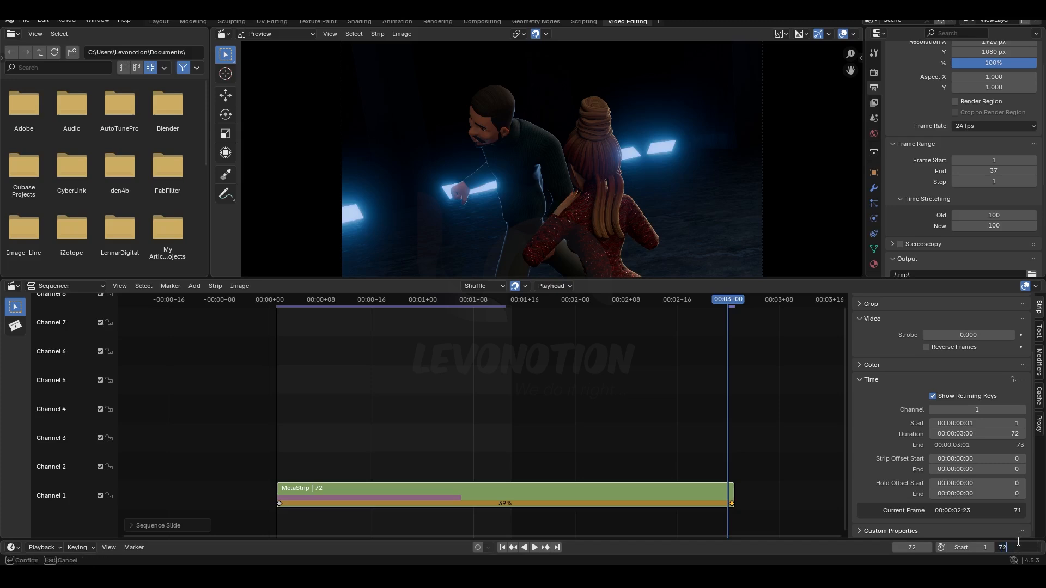
key("Return")
scroll(679, 382, "down", 3)
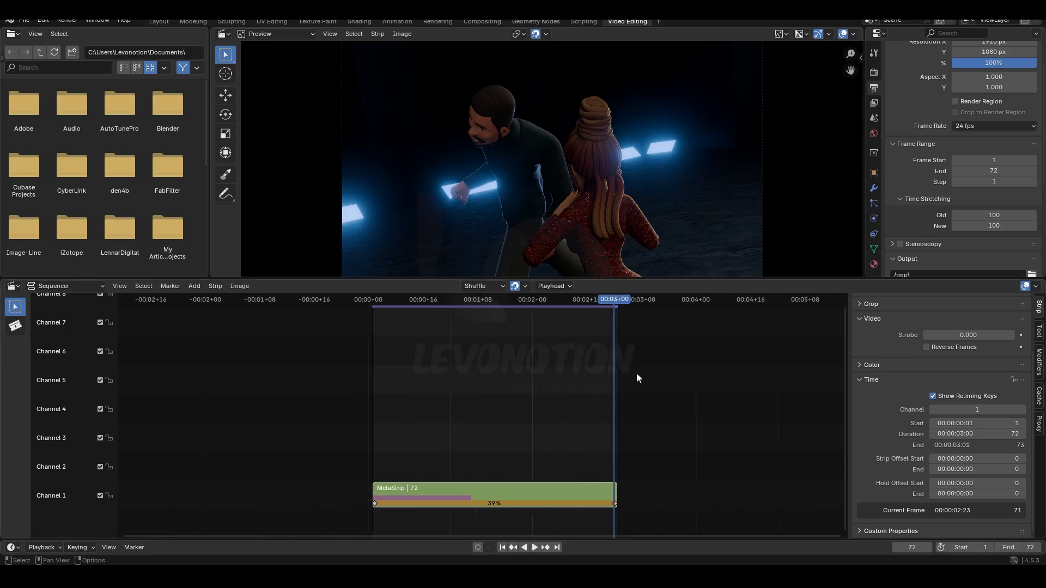
left_click(501, 547)
key("space")
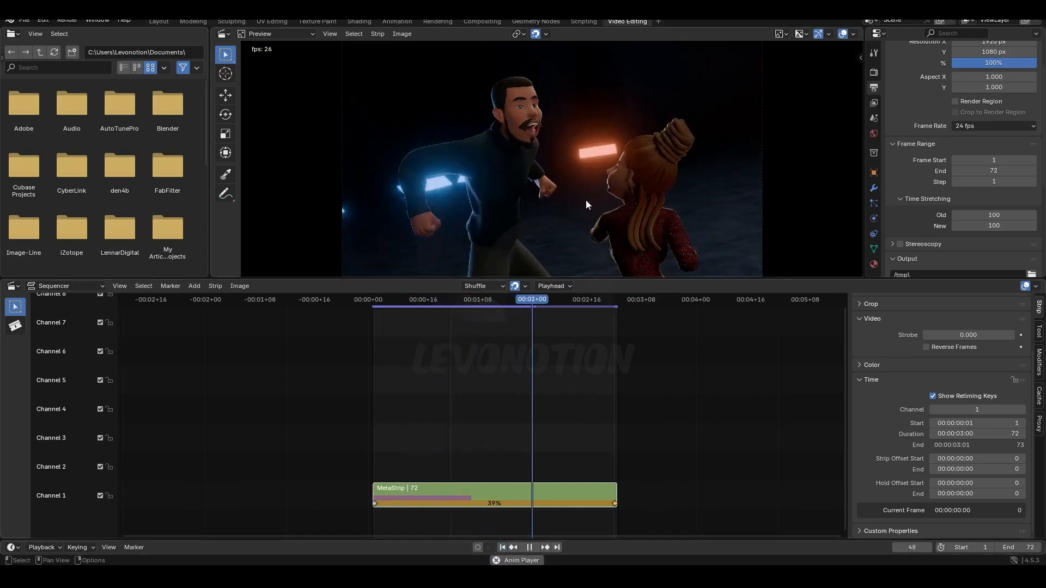
key("space")
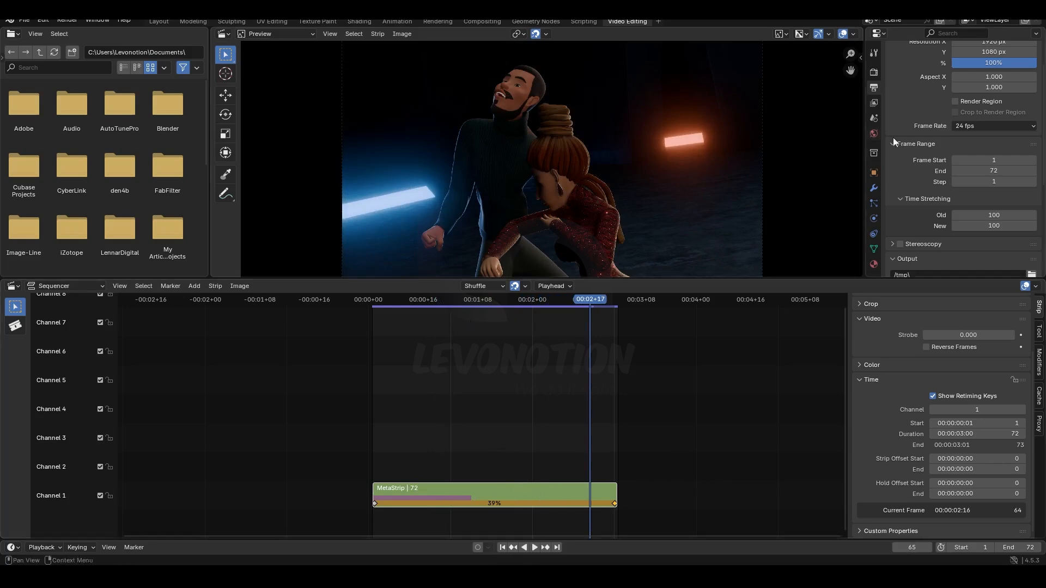
Set the frame rate to 60 fps and play the retimed meta strip from the start.
left_click(960, 126)
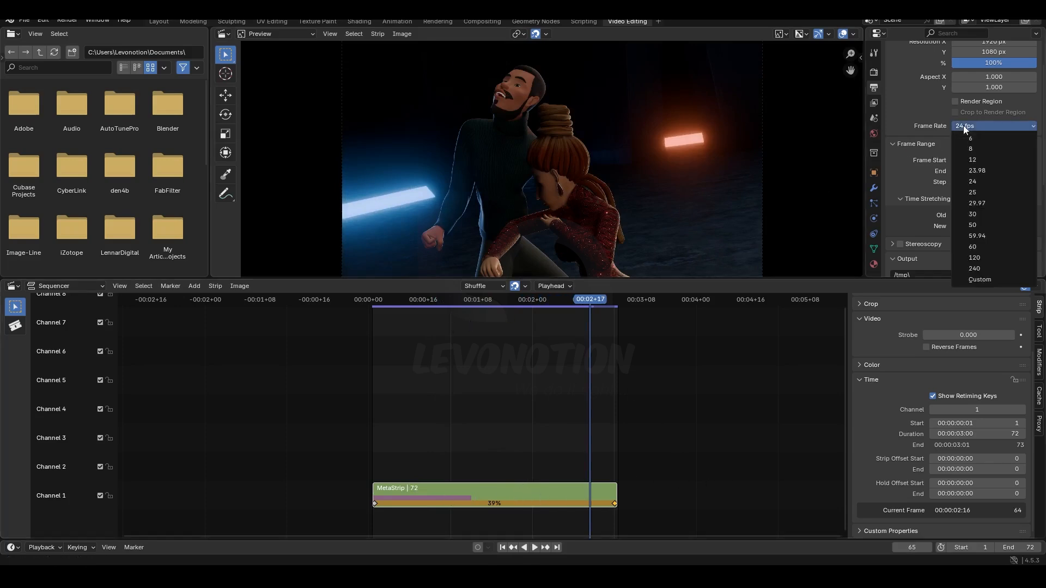
left_click(975, 247)
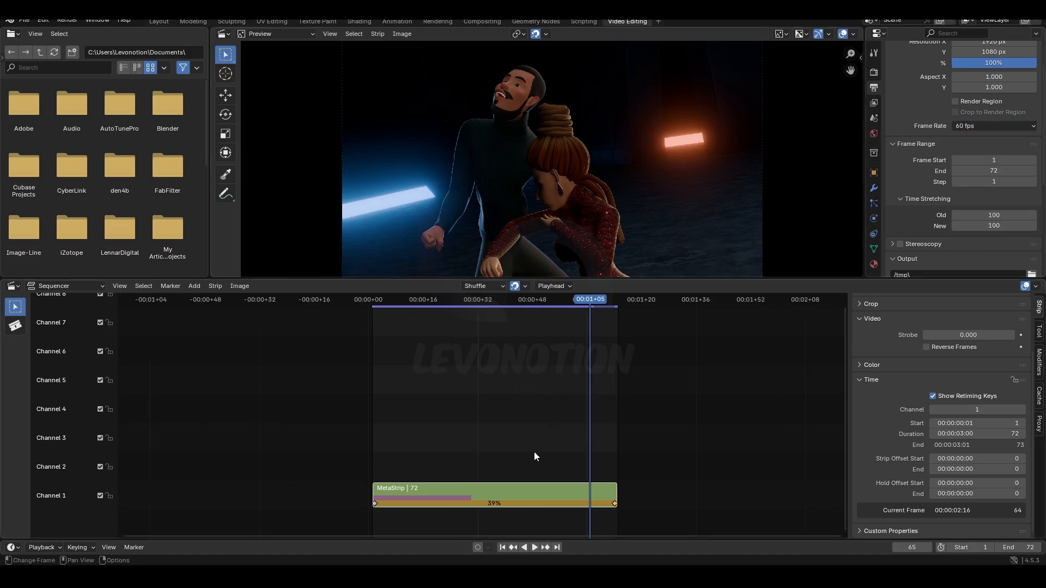
left_click(502, 547)
key("space")
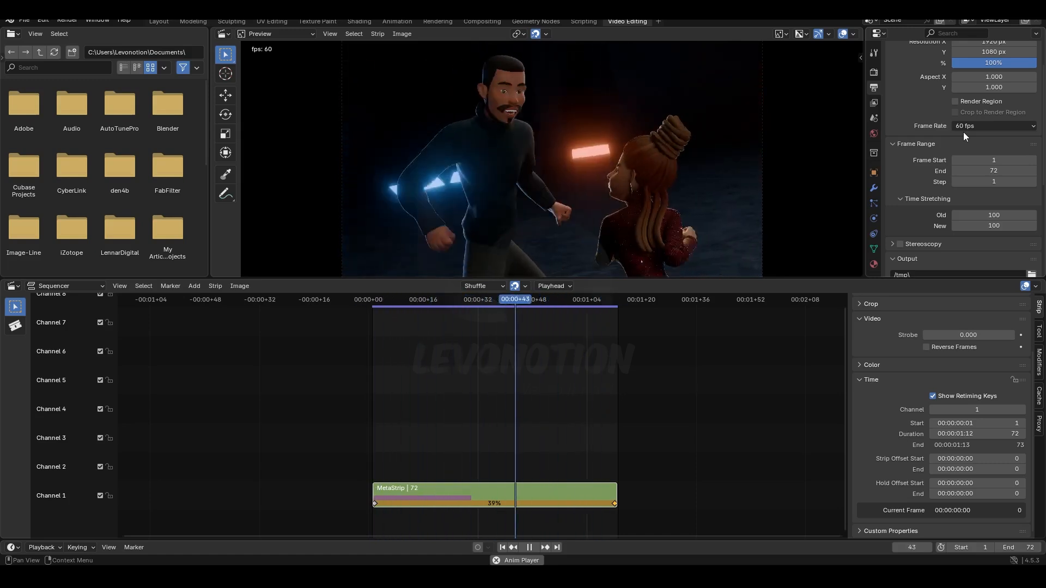
key("space")
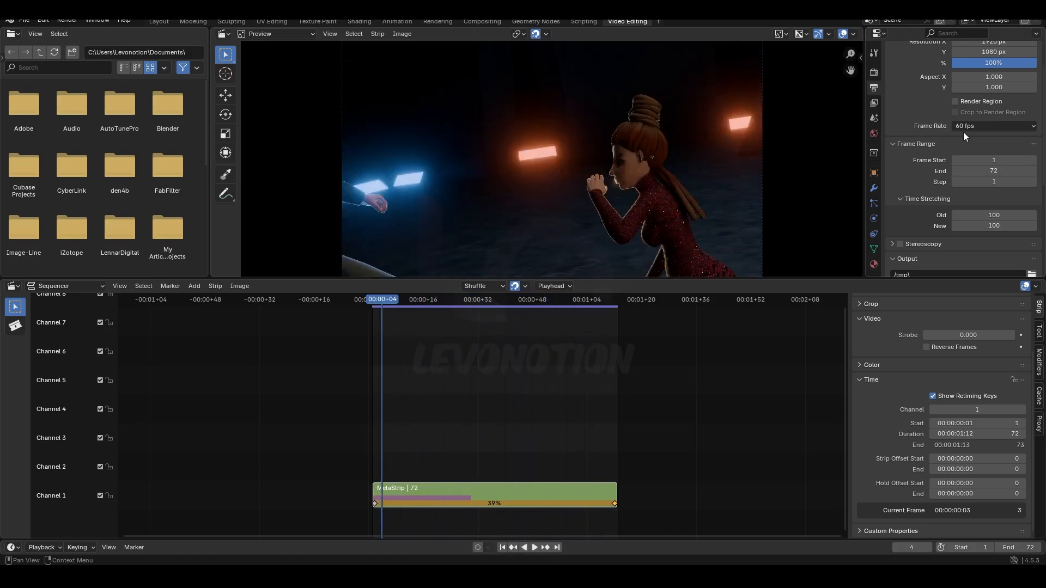